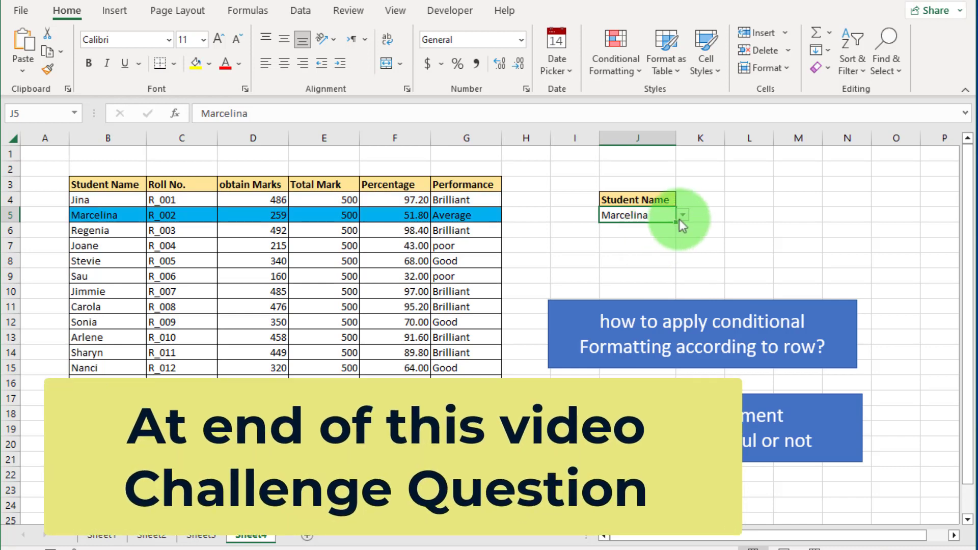
# Step: Change the Student Name selection in J5 to the student listed in row 6, then to the student in row 7
pyautogui.click(683, 216)
pyautogui.click(642, 239)
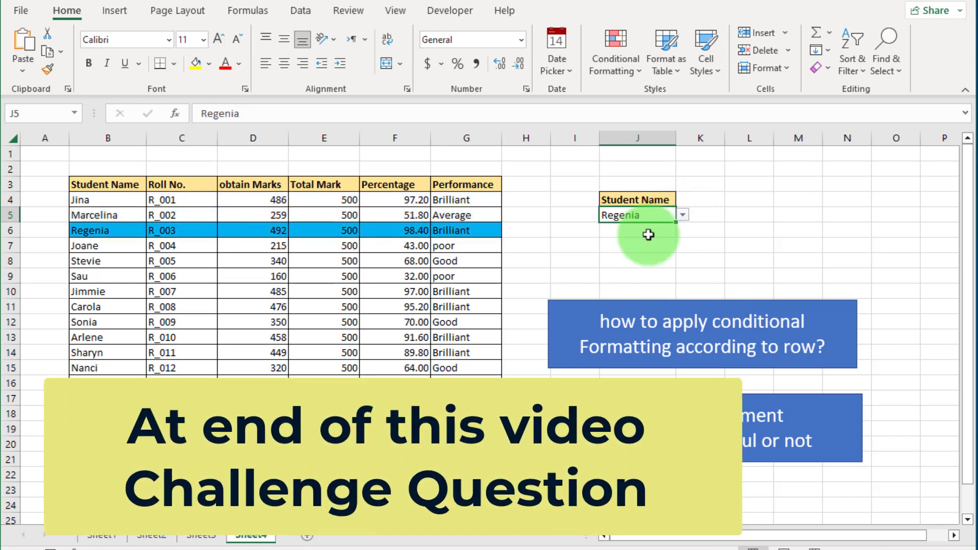
pyautogui.click(683, 215)
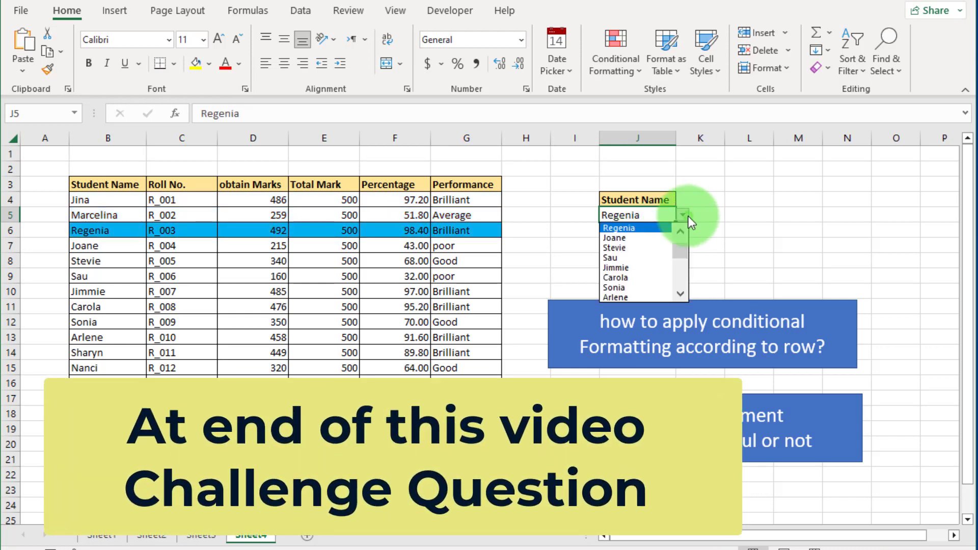
pyautogui.click(643, 238)
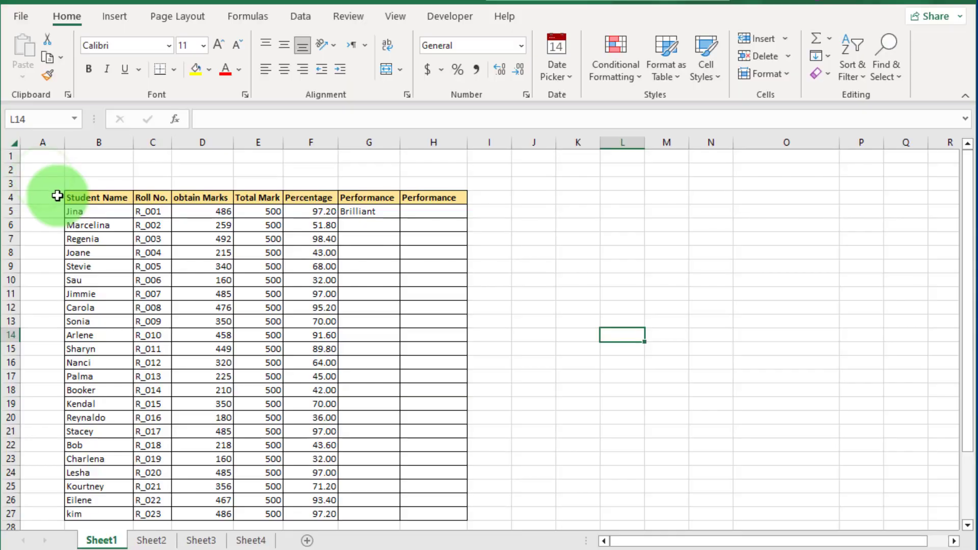
pyautogui.moveTo(44, 183); pyautogui.dragTo(545, 523)
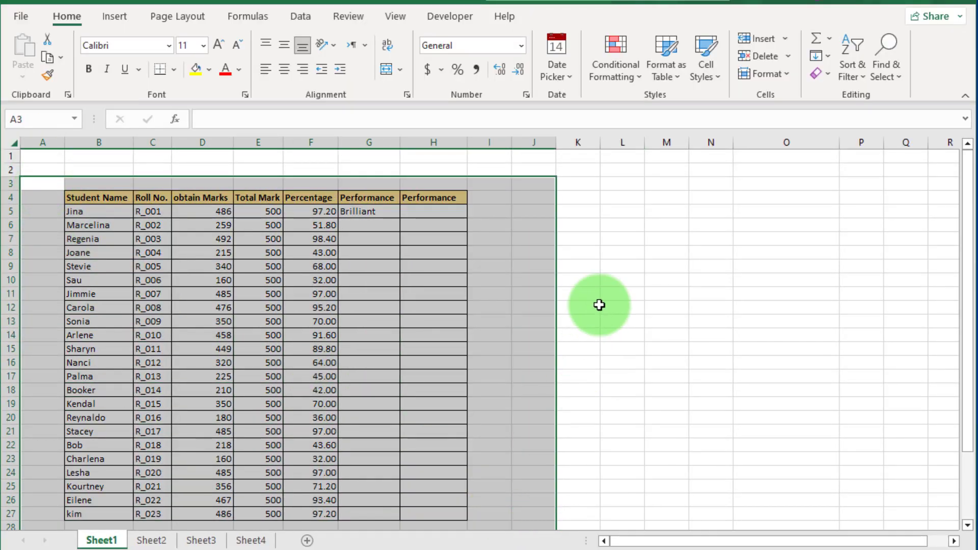
pyautogui.click(599, 304)
pyautogui.click(372, 274)
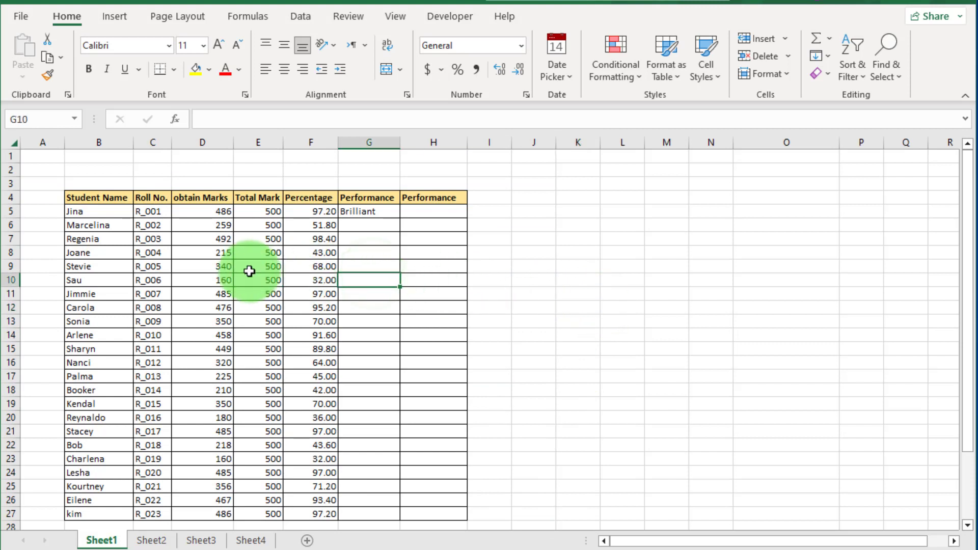
pyautogui.click(214, 271)
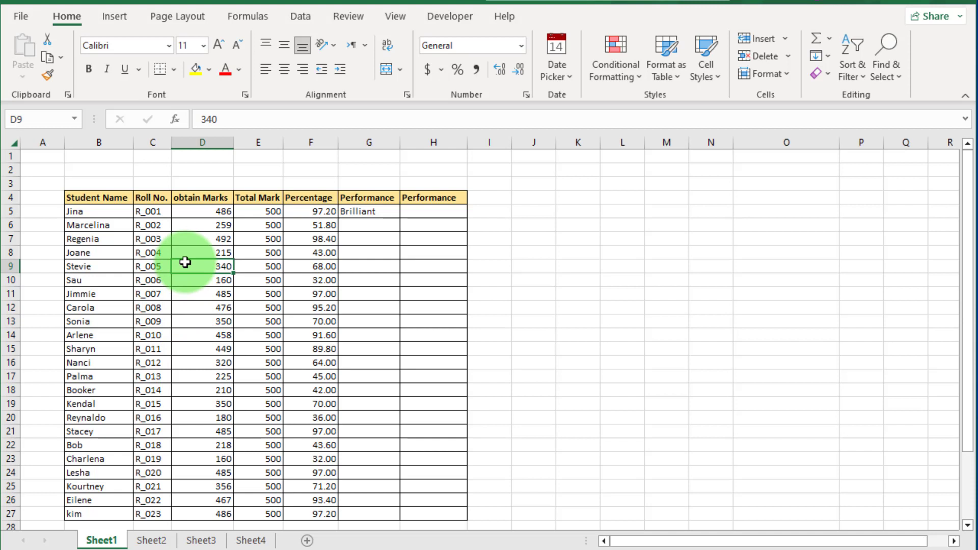
# Step: Review the nested IF performance formula in G5 and fill it down the first Performance column to G27
pyautogui.click(370, 212)
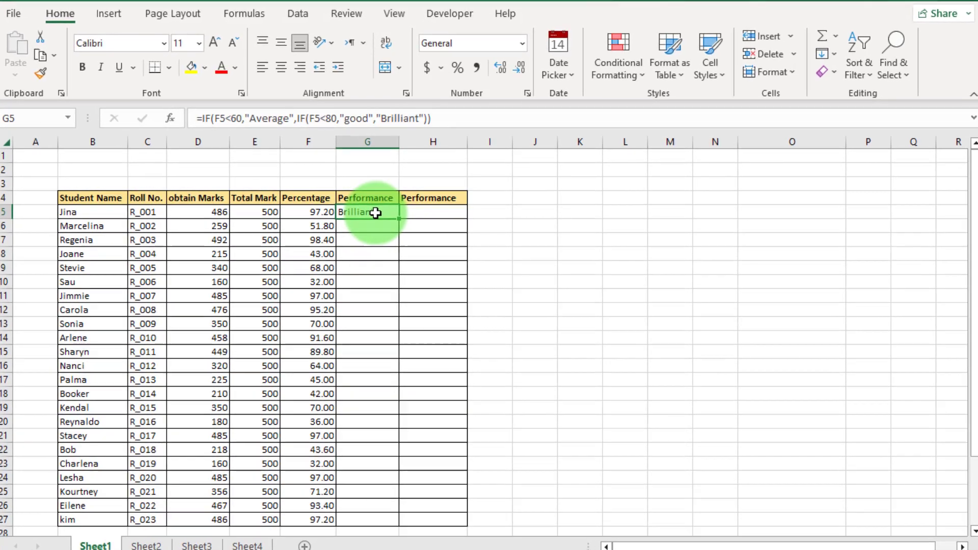
pyautogui.doubleClick(376, 212)
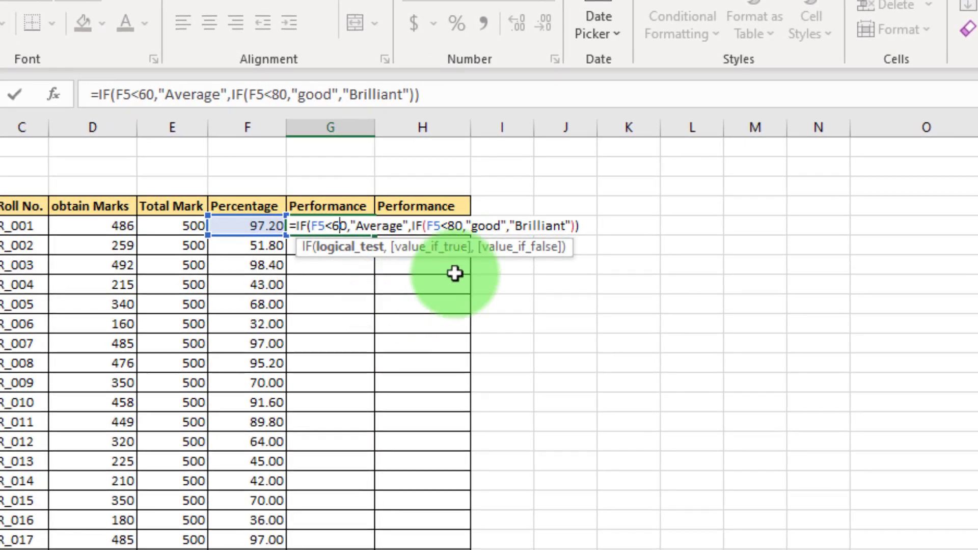
pyautogui.click(574, 226)
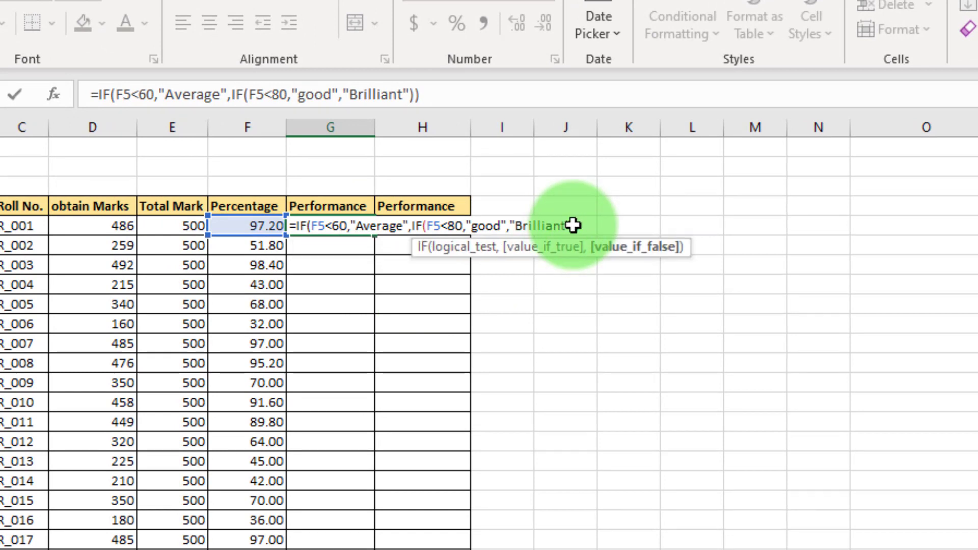
pyautogui.click(582, 225)
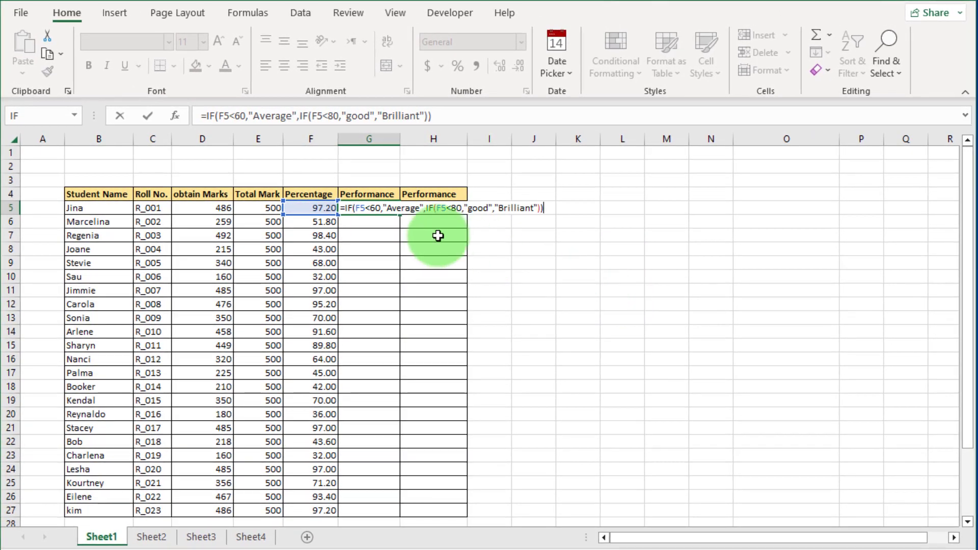
pyautogui.press('Return')
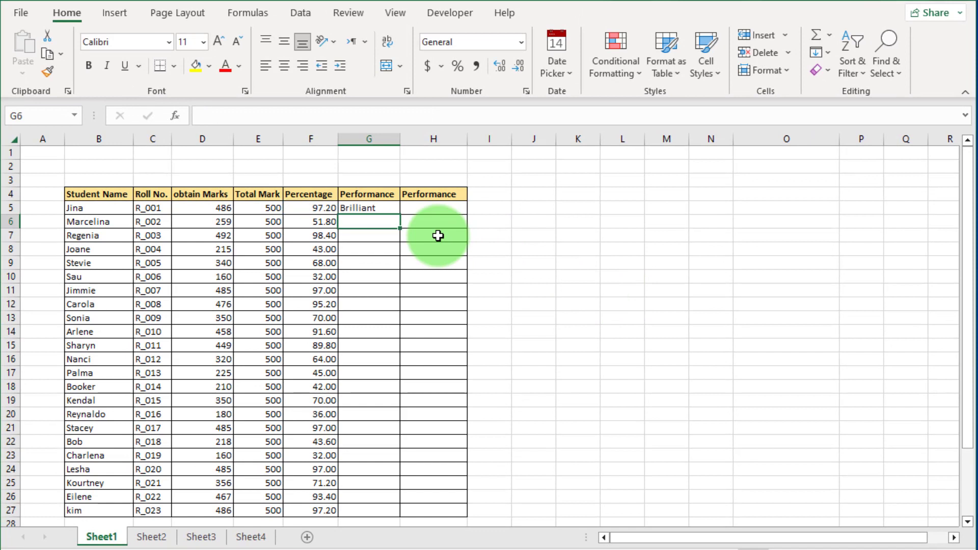
pyautogui.click(386, 211)
pyautogui.doubleClick(398, 216)
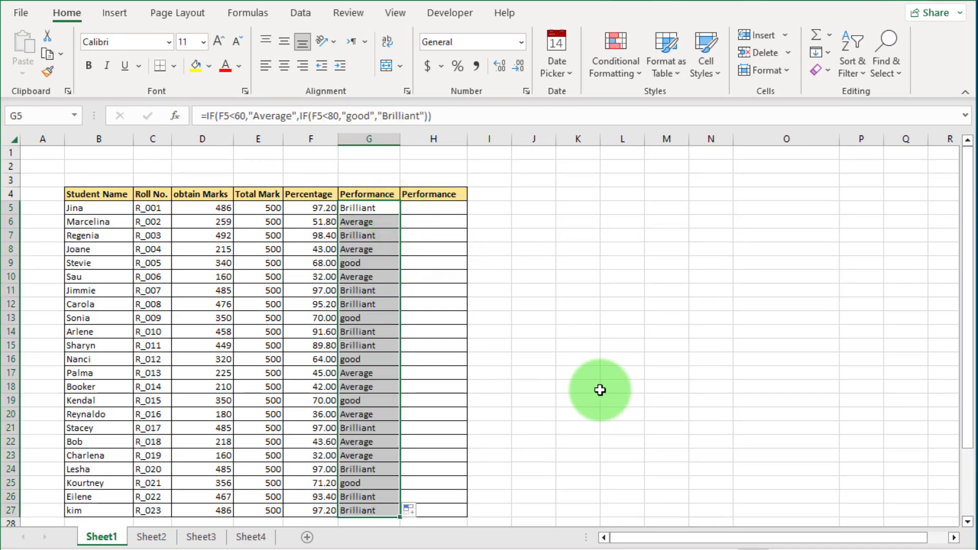
pyautogui.click(599, 390)
# Step: Check the filled performance formulas cell by cell from G5 down to G11
pyautogui.click(382, 205)
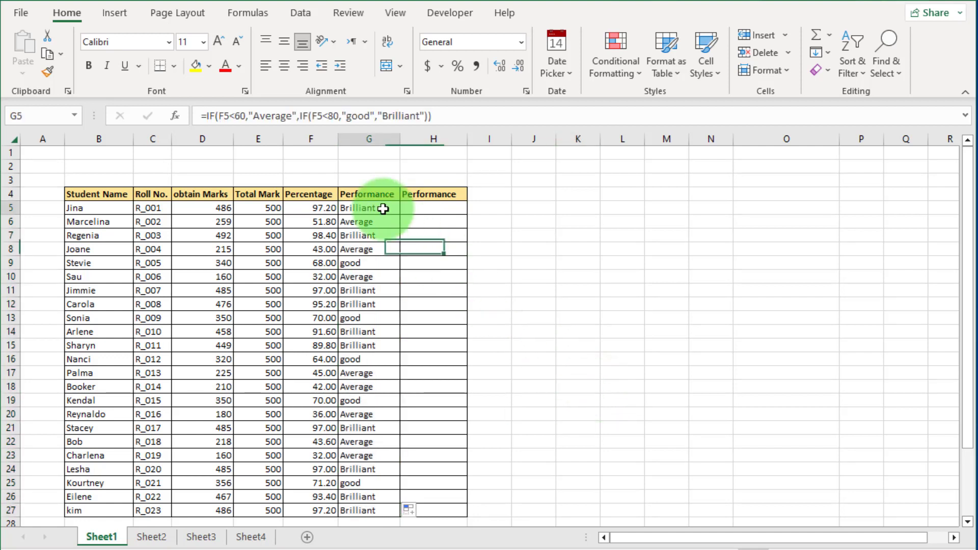
pyautogui.click(384, 222)
pyautogui.click(385, 236)
pyautogui.click(387, 250)
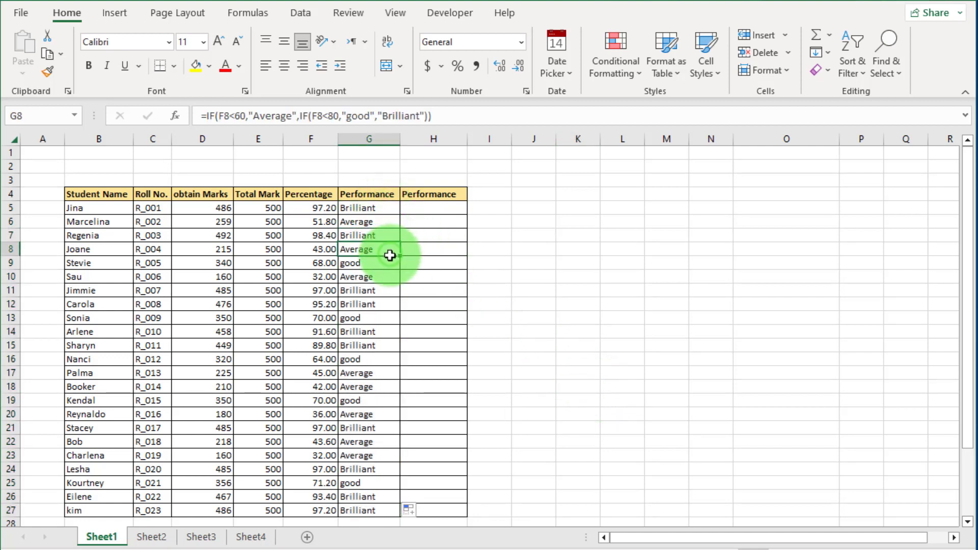
pyautogui.click(388, 265)
pyautogui.click(386, 278)
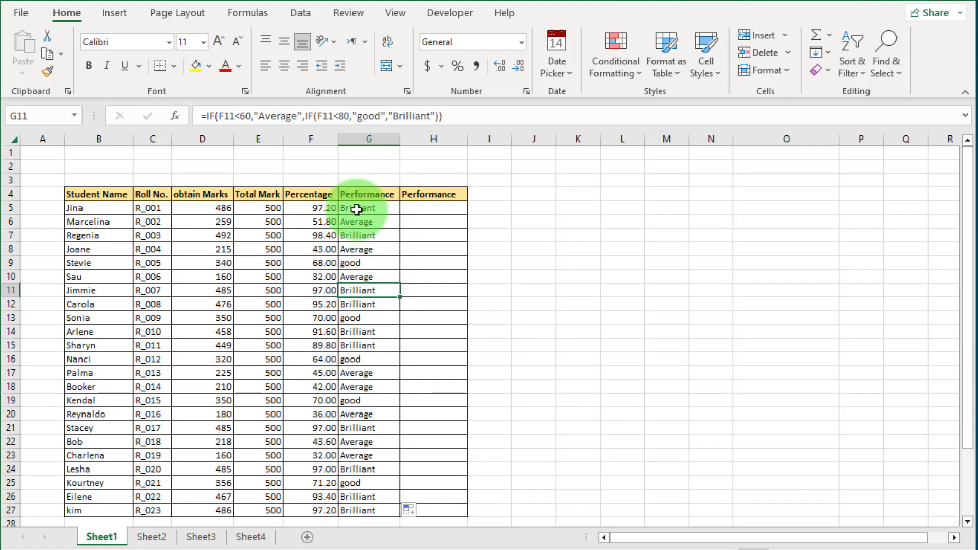
# Step: Highlight cells in G5:G27 containing the text "Brilliant" with Green Fill with Dark Green Text using conditional formatting
pyautogui.moveTo(384, 209); pyautogui.dragTo(376, 506)
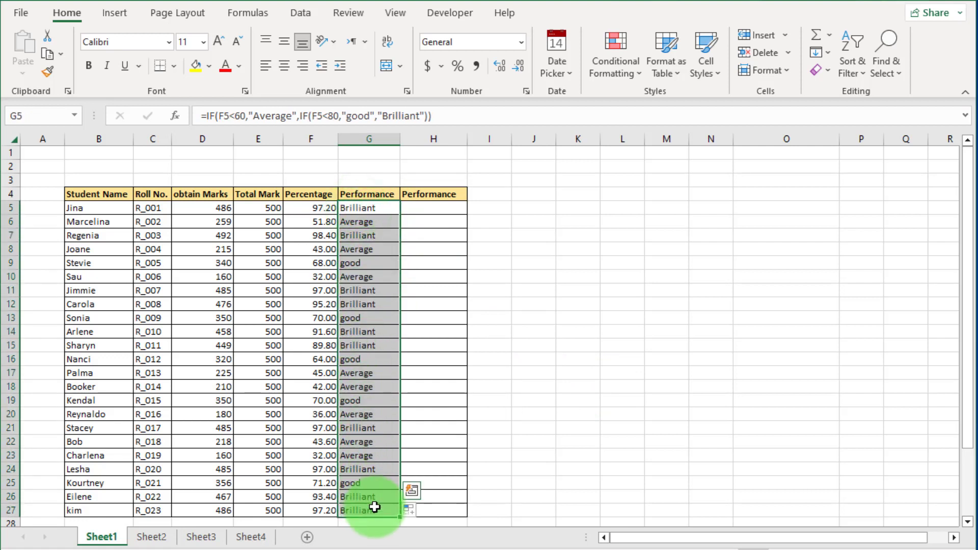
pyautogui.click(635, 73)
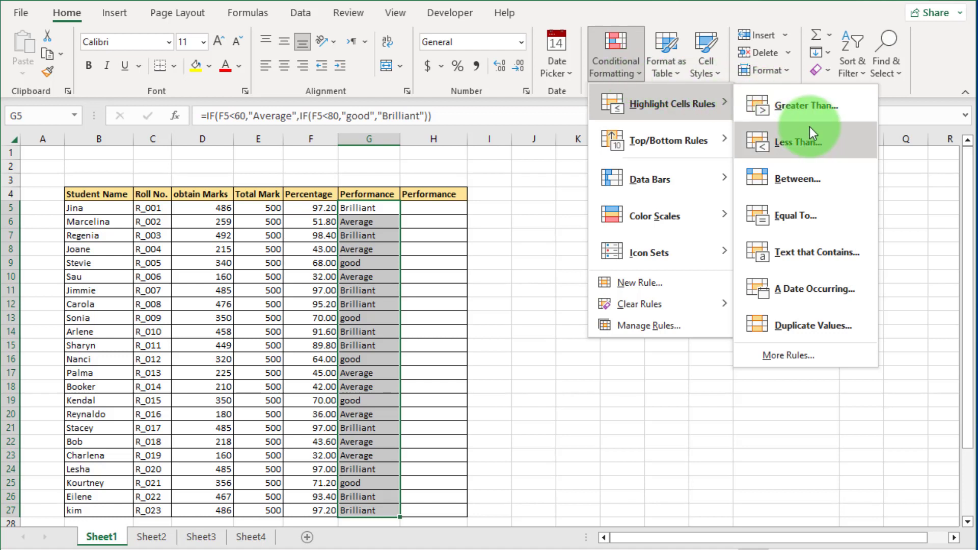
pyautogui.click(820, 249)
pyautogui.moveTo(476, 208); pyautogui.dragTo(711, 221)
pyautogui.write('B')
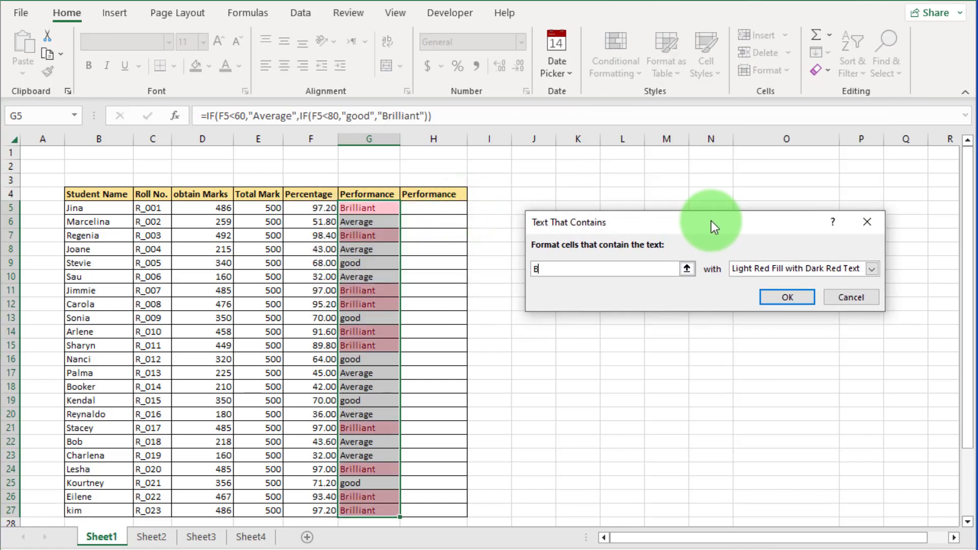
pyautogui.write('i')
pyautogui.press('BackSpace')
pyautogui.write('rilliant')
pyautogui.click(872, 269)
pyautogui.click(787, 304)
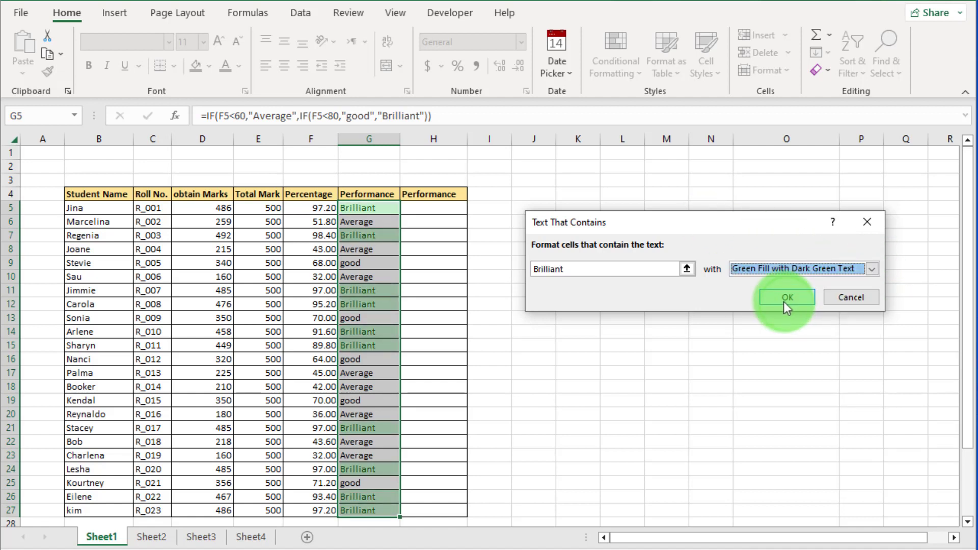
pyautogui.click(783, 297)
pyautogui.click(579, 277)
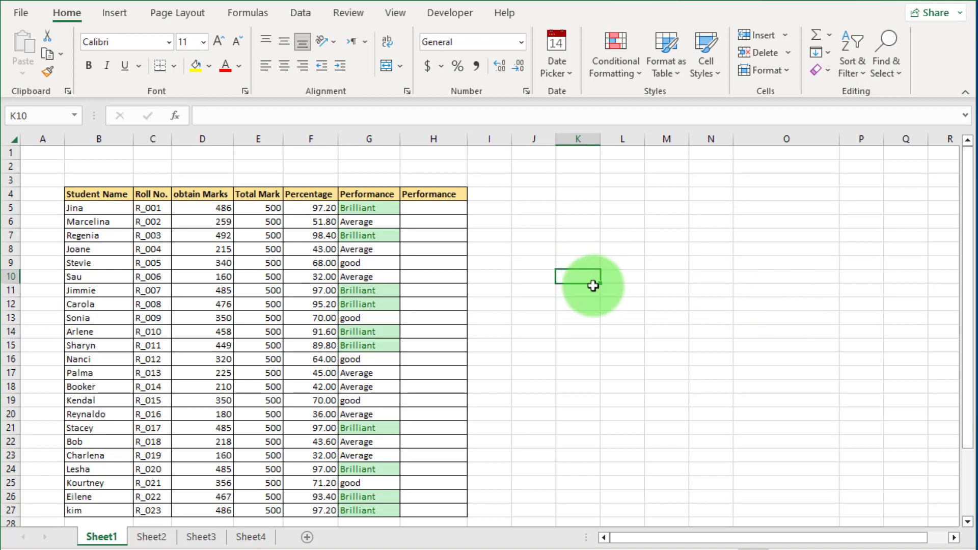
pyautogui.scroll(-1, 469, 312)
pyautogui.scroll(1, 470, 313)
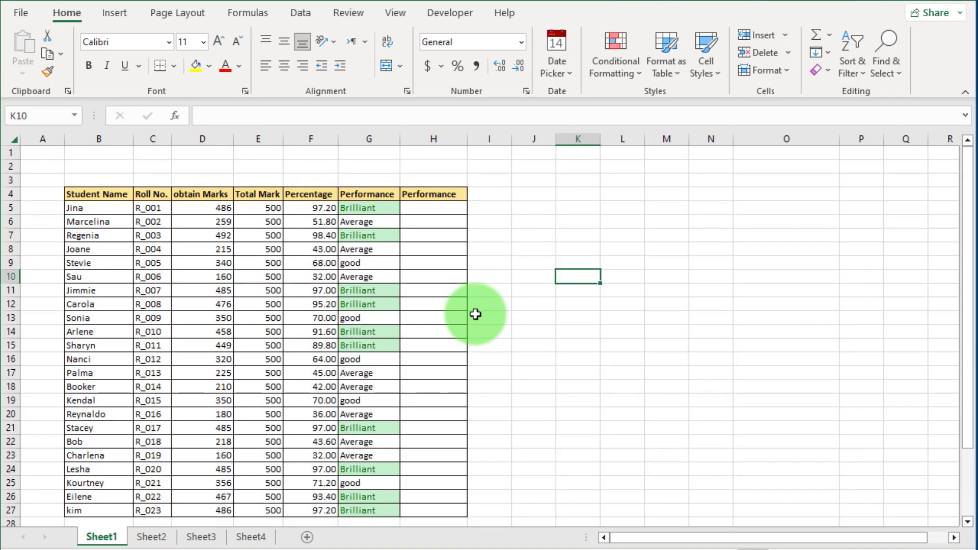
pyautogui.scroll(-1, 518, 318)
pyautogui.scroll(1, 518, 318)
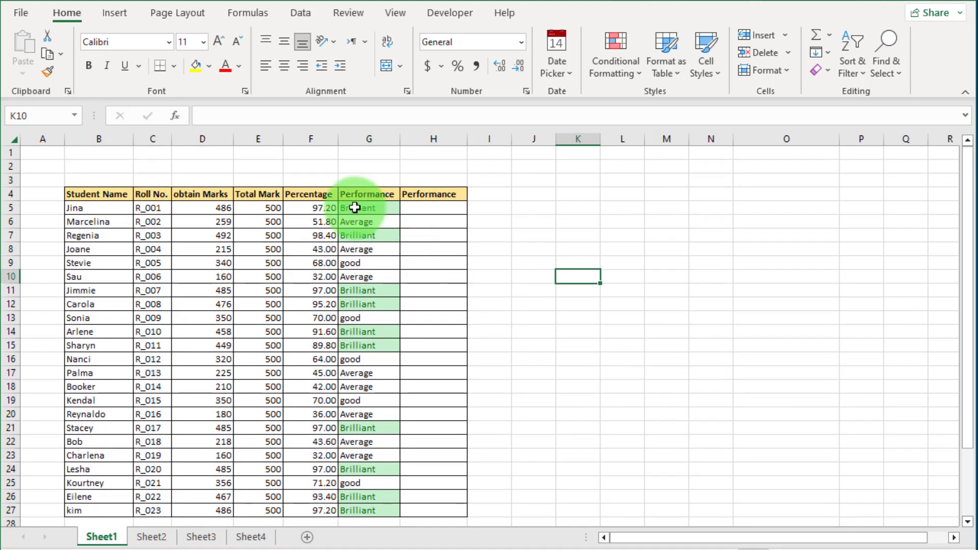
# Step: Highlight cells in G5:G27 containing the text "Average" with Yellow Fill with Dark Yellow Text using conditional formatting
pyautogui.moveTo(357, 208); pyautogui.dragTo(390, 509)
pyautogui.click(615, 65)
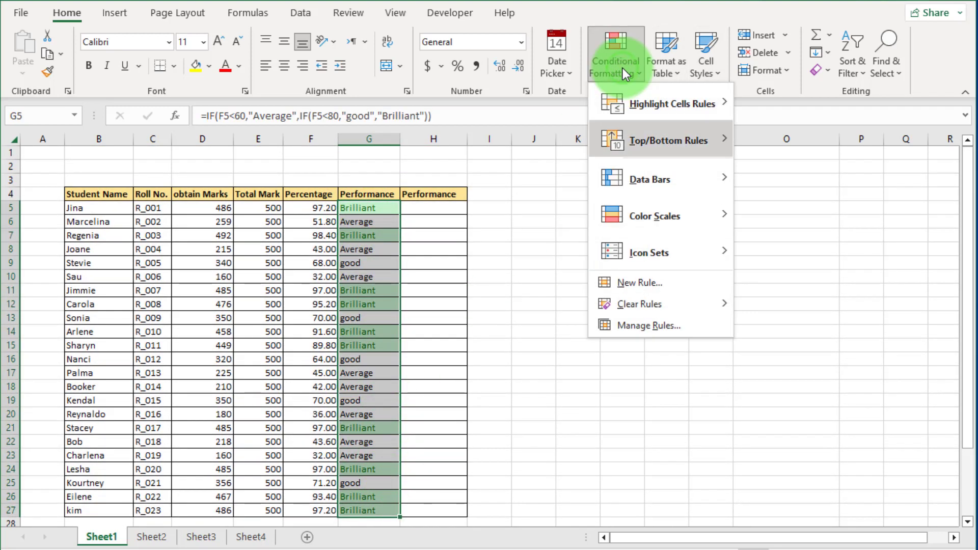
pyautogui.moveTo(659, 105)
pyautogui.click(811, 260)
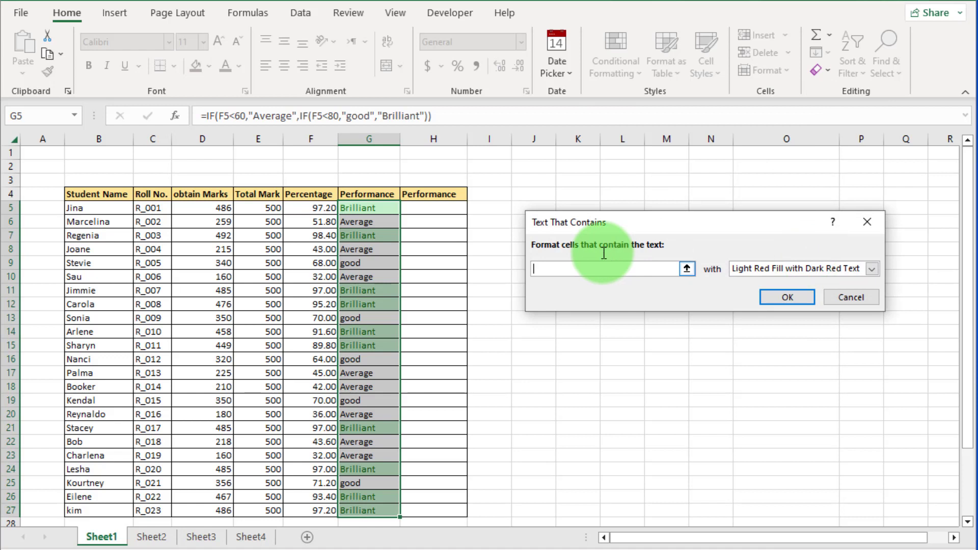
pyautogui.write('Average')
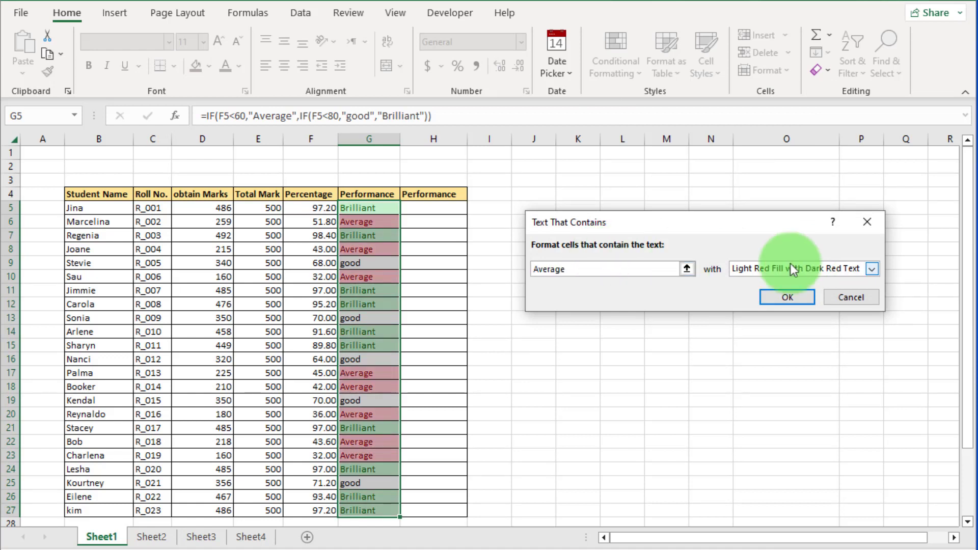
pyautogui.click(873, 269)
pyautogui.click(805, 292)
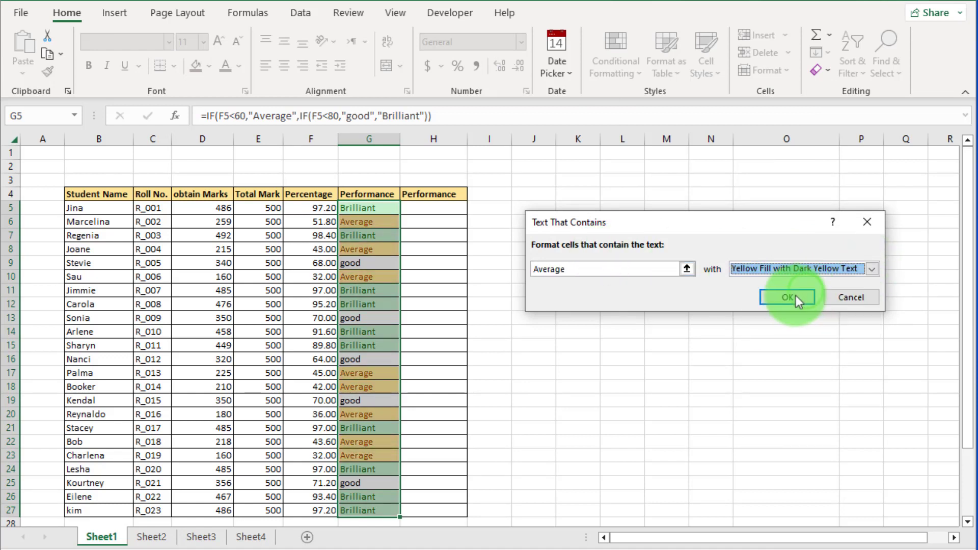
pyautogui.click(789, 297)
pyautogui.click(569, 265)
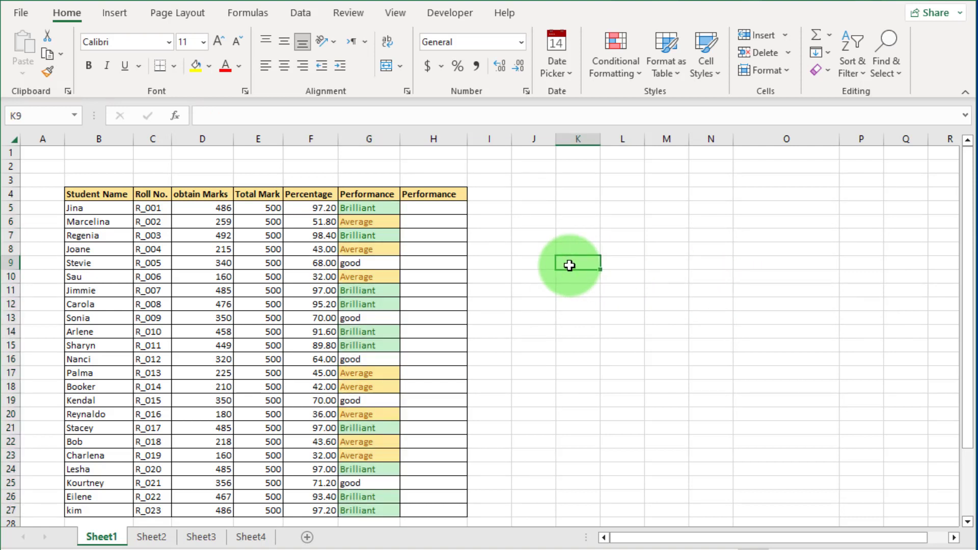
# Step: Undo both text highlighting rules on the Performance cells G5:G27
pyautogui.hotkey('ctrl', 'z')
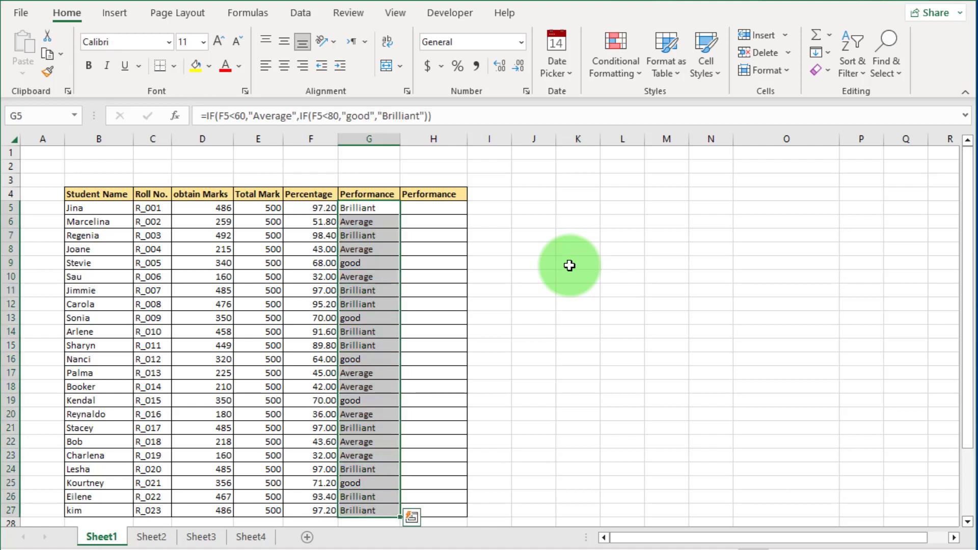
pyautogui.hotkey('ctrl', 'z')
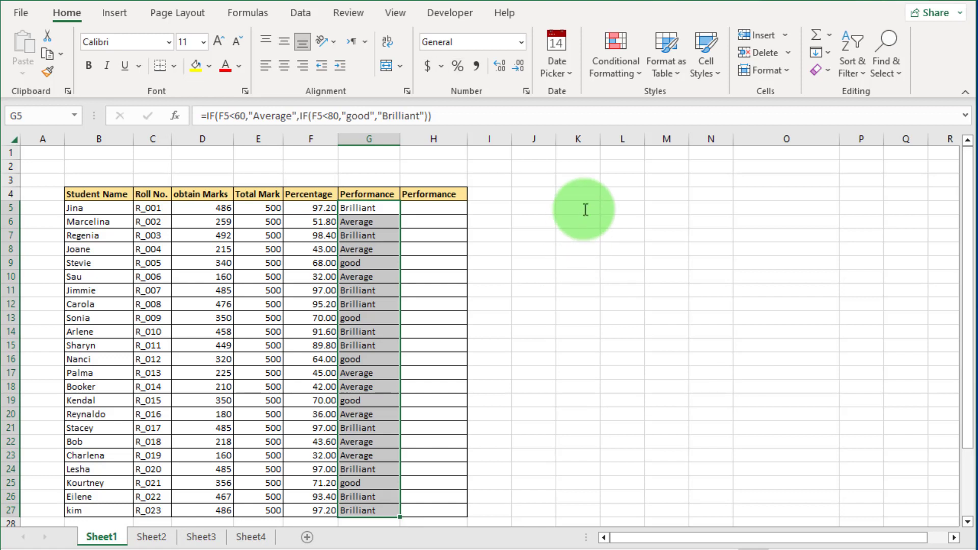
# Step: Browse the Data Bars, Color Scales and Icon Sets conditional formatting options for the Performance cells without applying any
pyautogui.click(622, 57)
pyautogui.moveTo(637, 153)
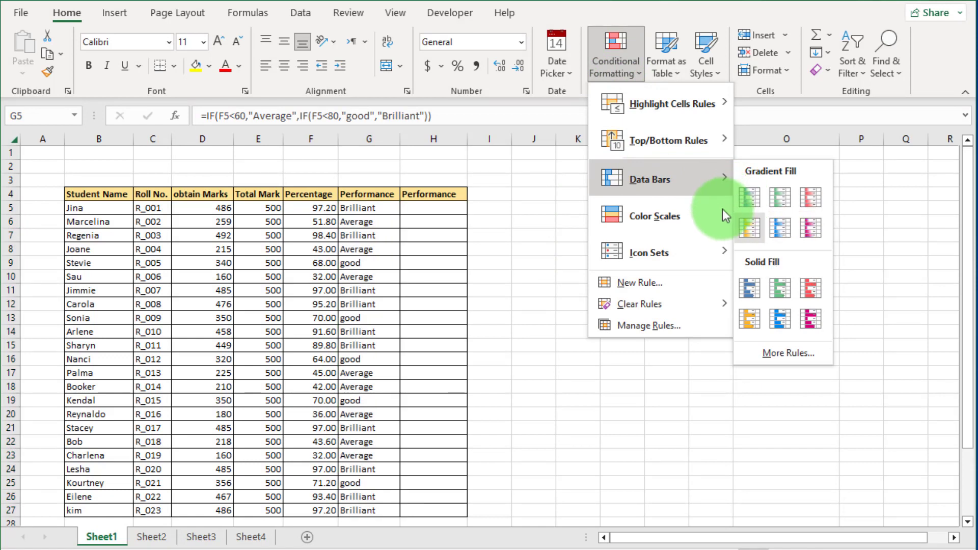
pyautogui.moveTo(716, 216)
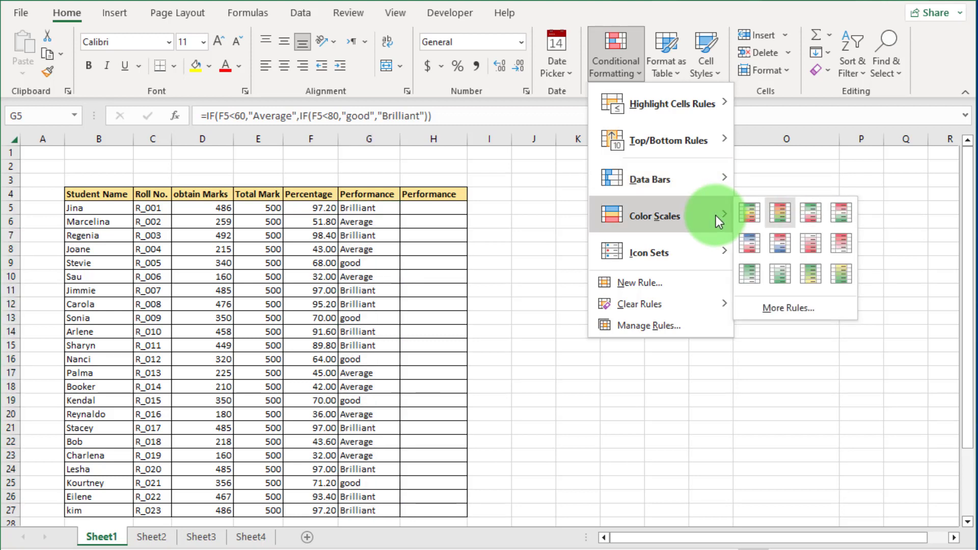
pyautogui.moveTo(737, 249)
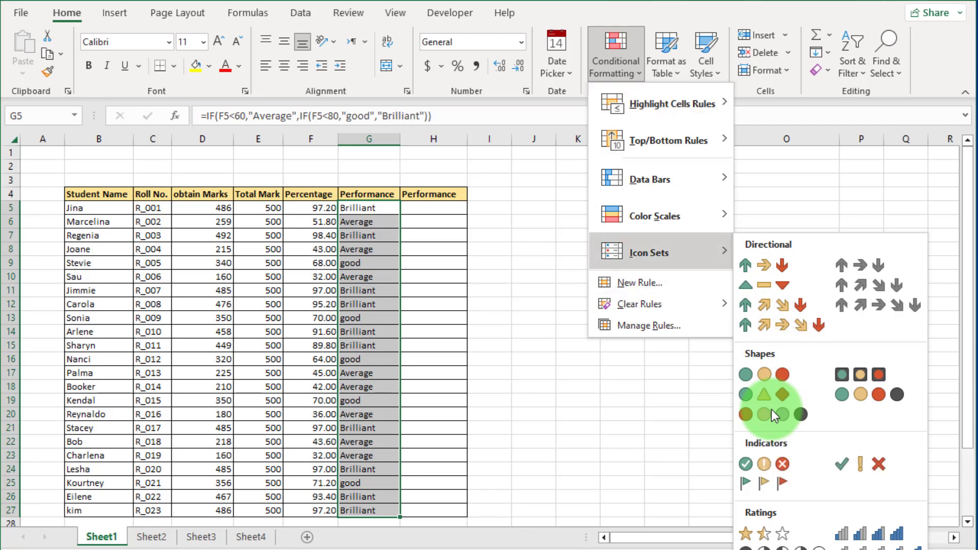
pyautogui.click(552, 306)
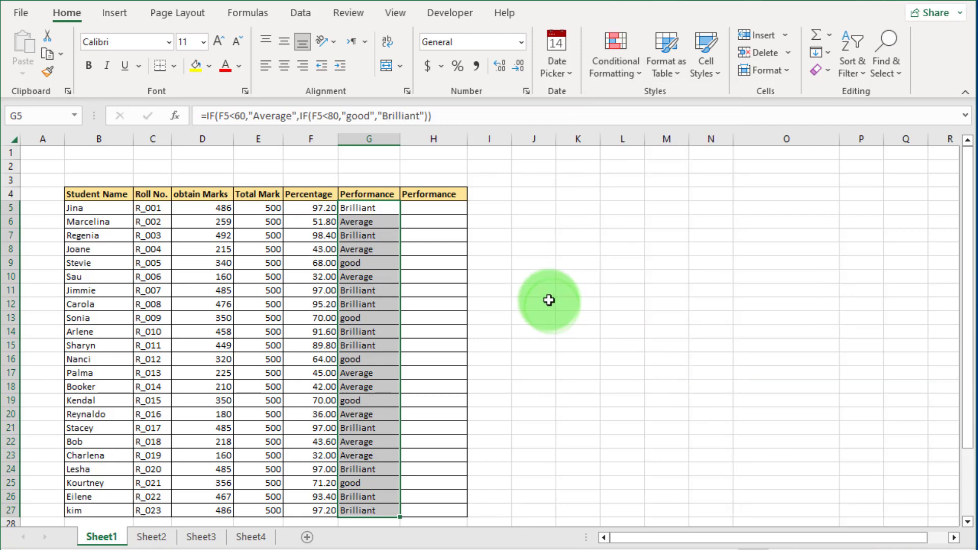
pyautogui.click(531, 265)
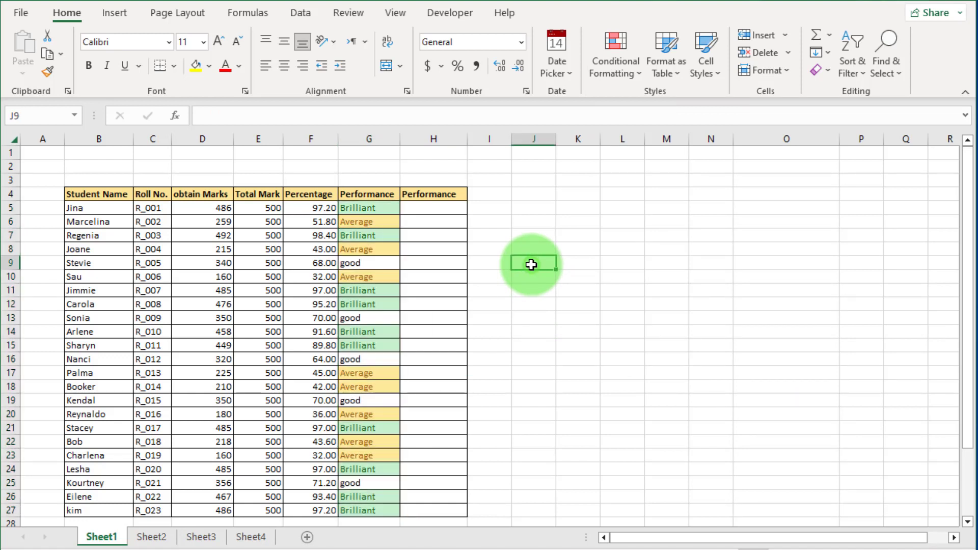
# Step: Enter =F5 in H5 to reference the percentage and fill the formula down through H27
pyautogui.click(423, 206)
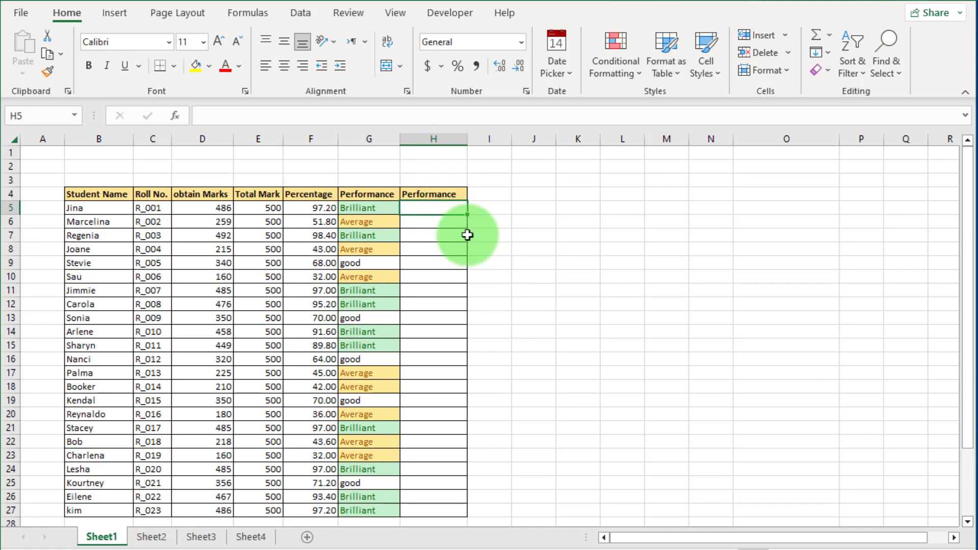
pyautogui.write('=')
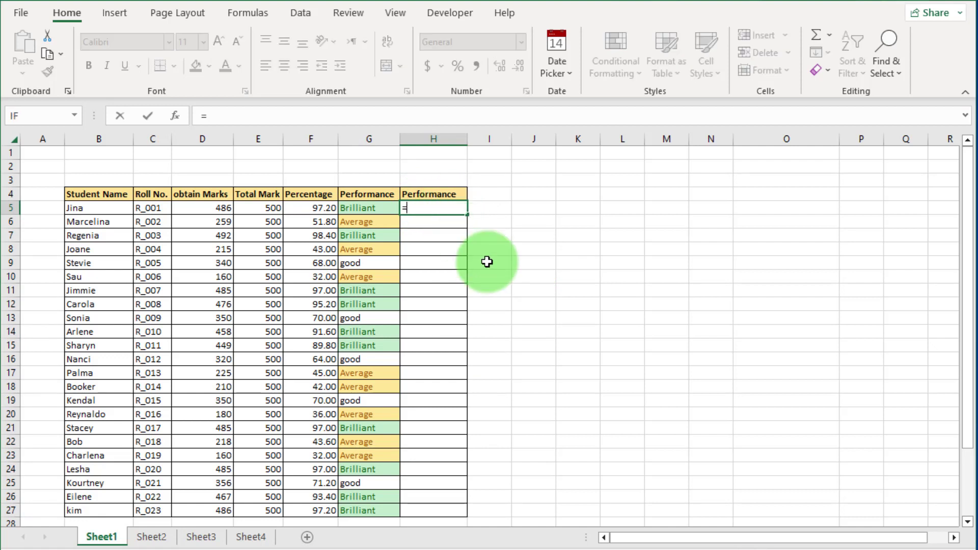
pyautogui.click(309, 208)
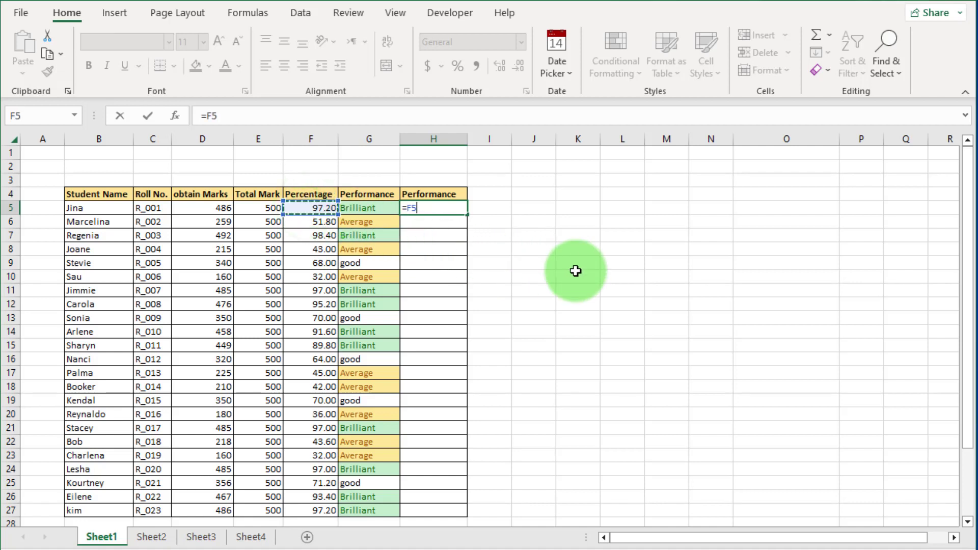
pyautogui.press('Return')
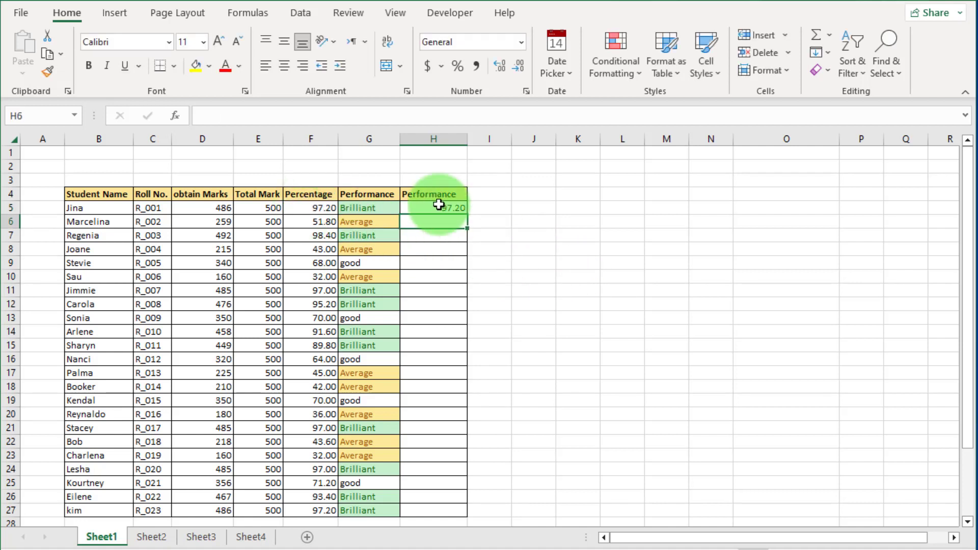
pyautogui.click(438, 205)
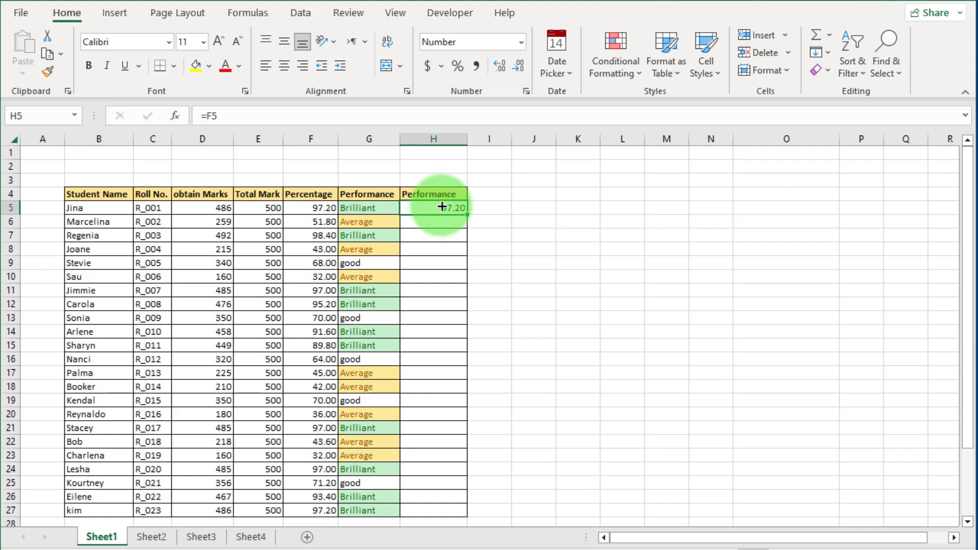
pyautogui.doubleClick(466, 215)
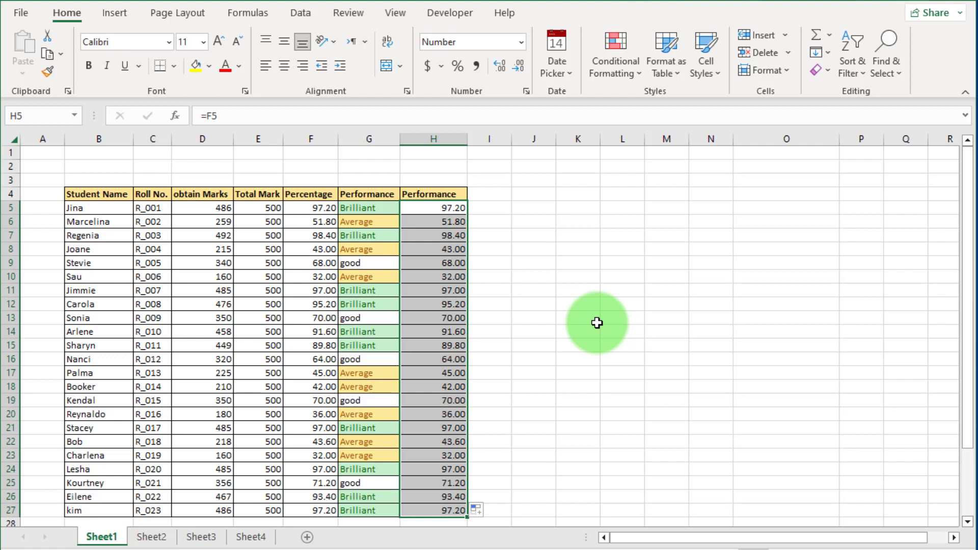
# Step: Give H5 the custom number format [<60]"Average";[<80]"Good";"Brilliant" and fill it down through H27
pyautogui.click(525, 90)
pyautogui.click(535, 226)
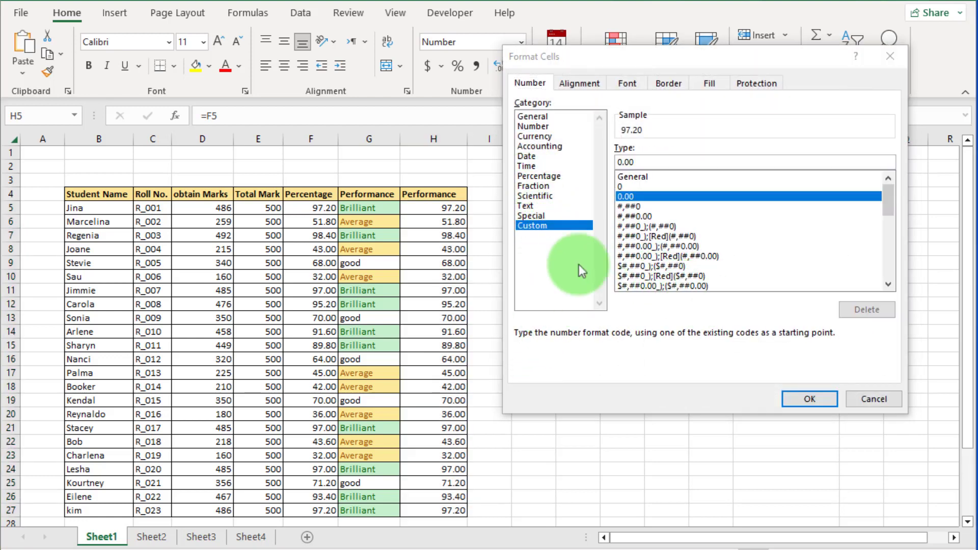
pyautogui.click(645, 163)
pyautogui.press('BackSpace')
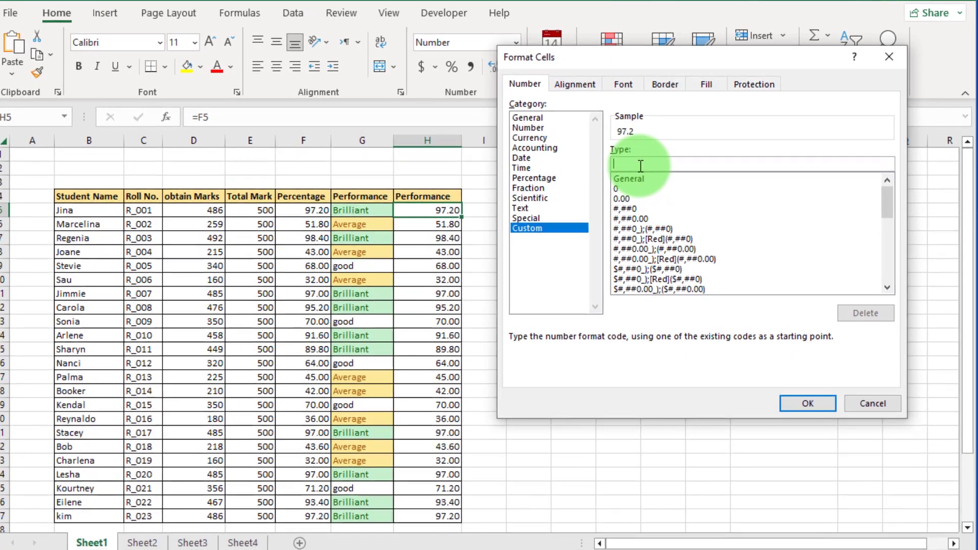
pyautogui.write('[<60]"Average";[<80]"Good";"Brilliant"')
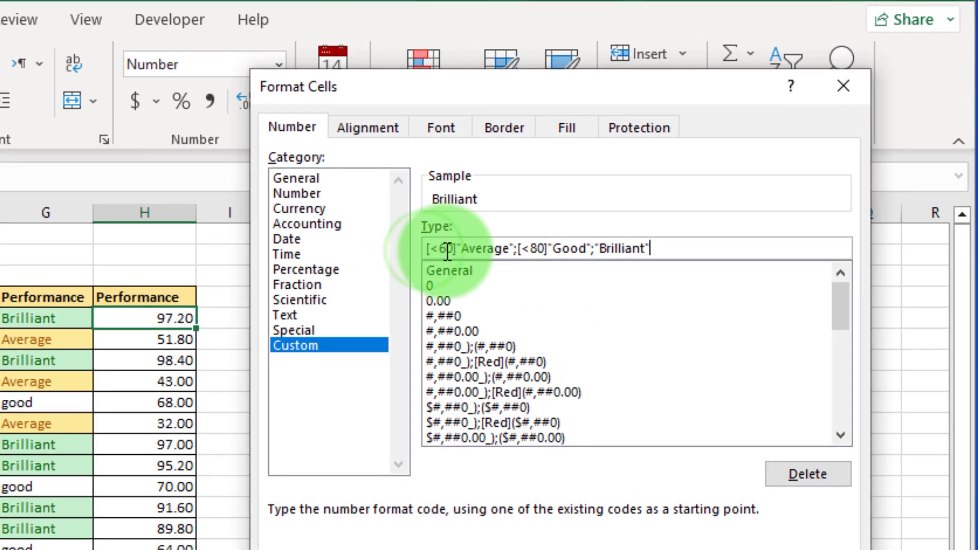
pyautogui.moveTo(429, 250); pyautogui.dragTo(498, 290)
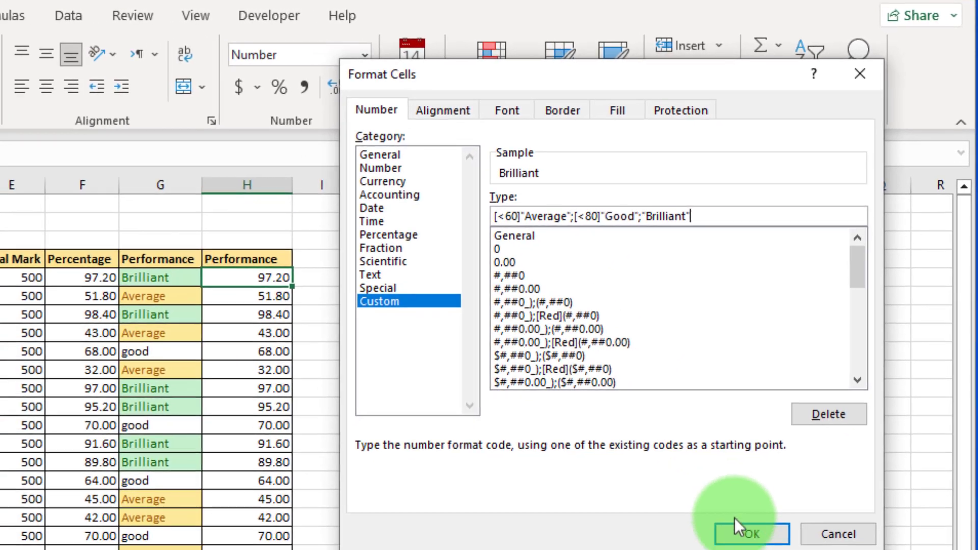
pyautogui.click(770, 471)
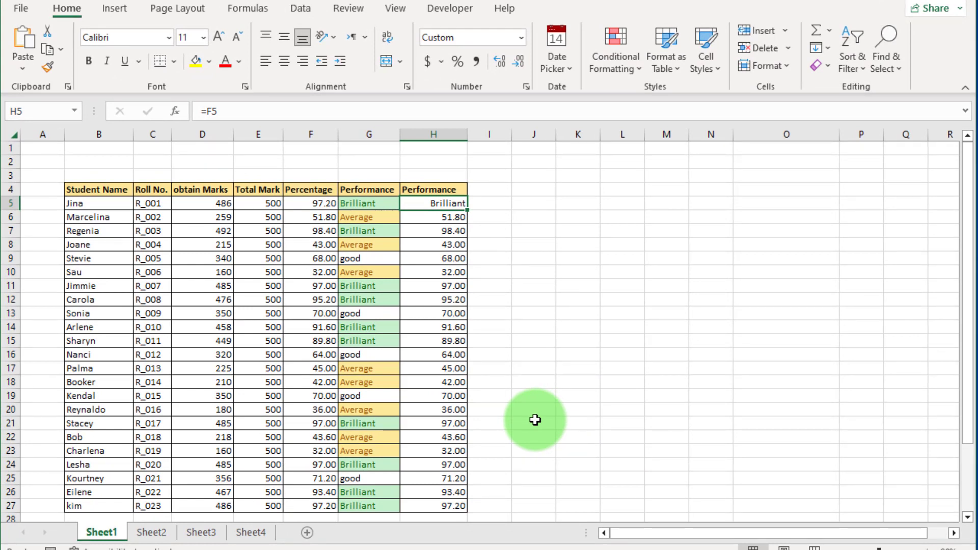
pyautogui.doubleClick(466, 210)
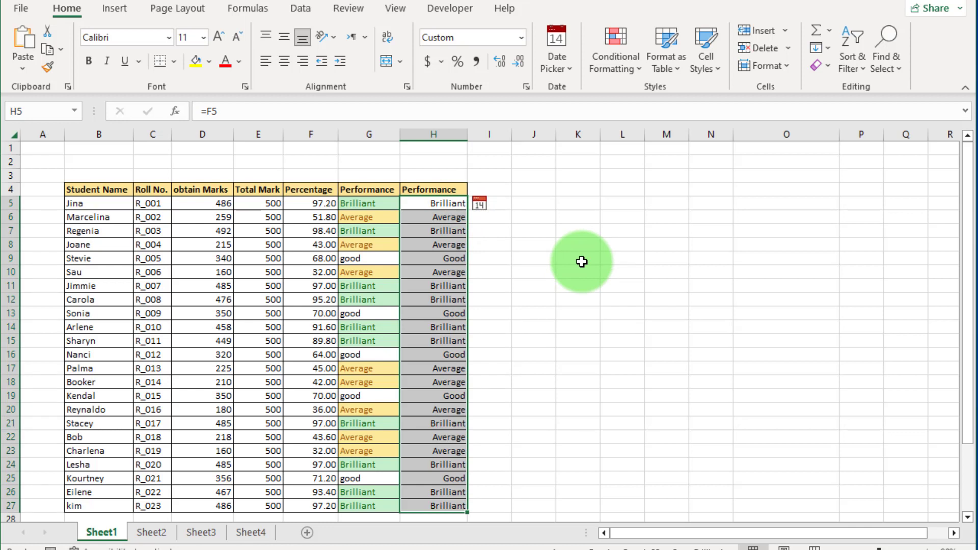
# Step: Preview the Data Bars and Color Scales conditional formatting styles on H5:H27 without applying any
pyautogui.click(631, 69)
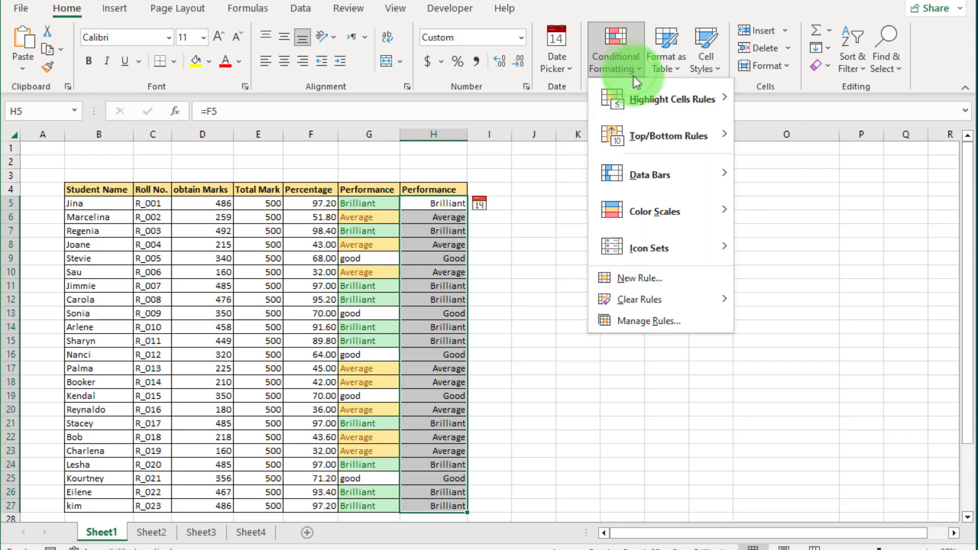
pyautogui.moveTo(674, 165)
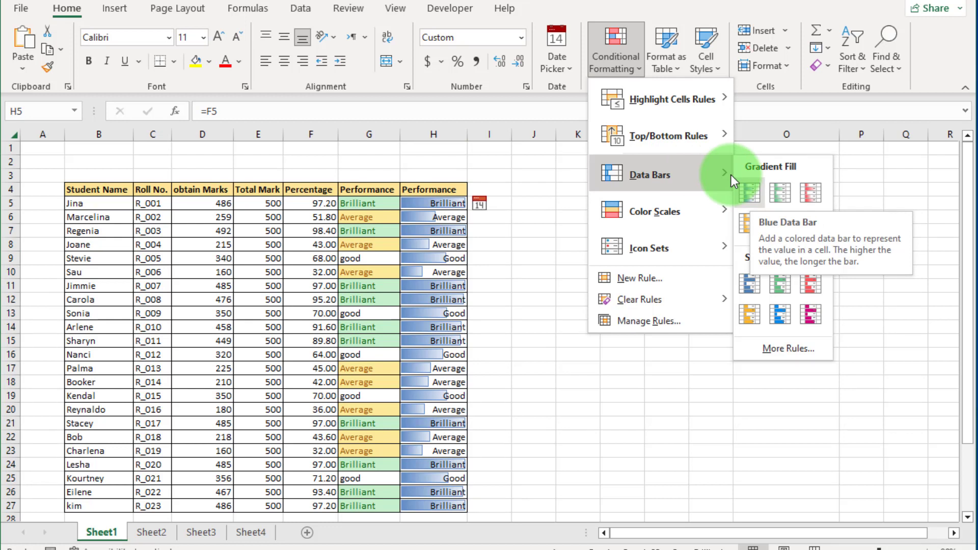
pyautogui.press('Right')
pyautogui.press('Right')
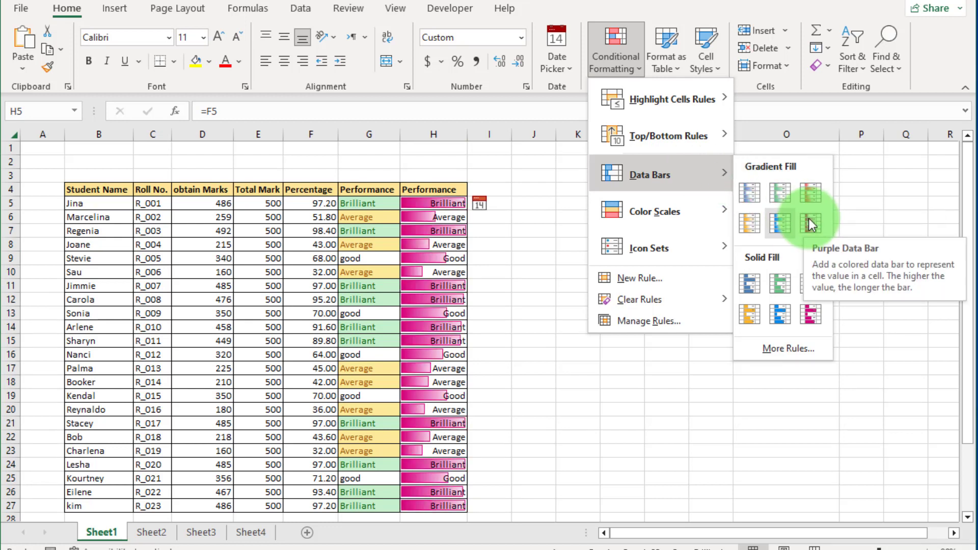
pyautogui.press('Left')
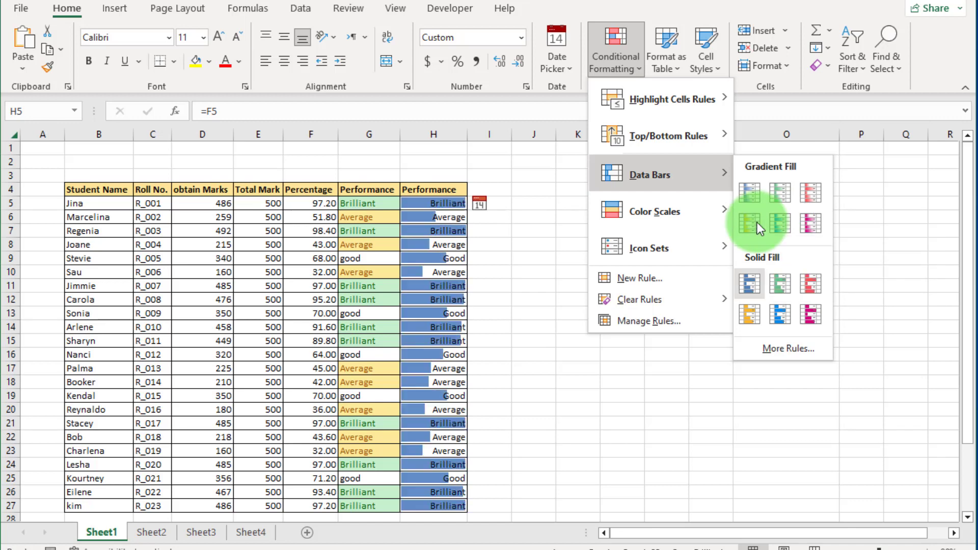
pyautogui.press('Down')
pyautogui.press('Down')
pyautogui.moveTo(735, 211)
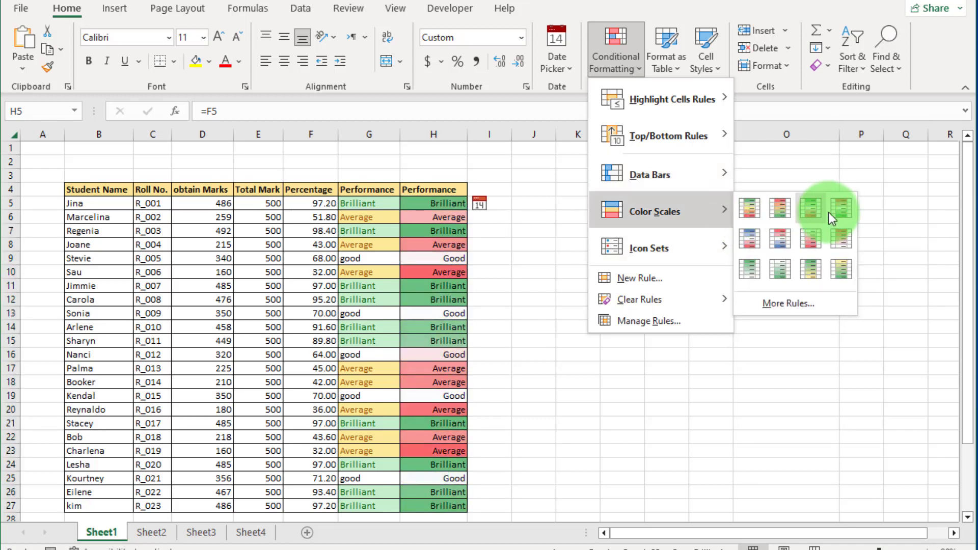
pyautogui.press('Down')
pyautogui.press('Left')
pyautogui.press('Left')
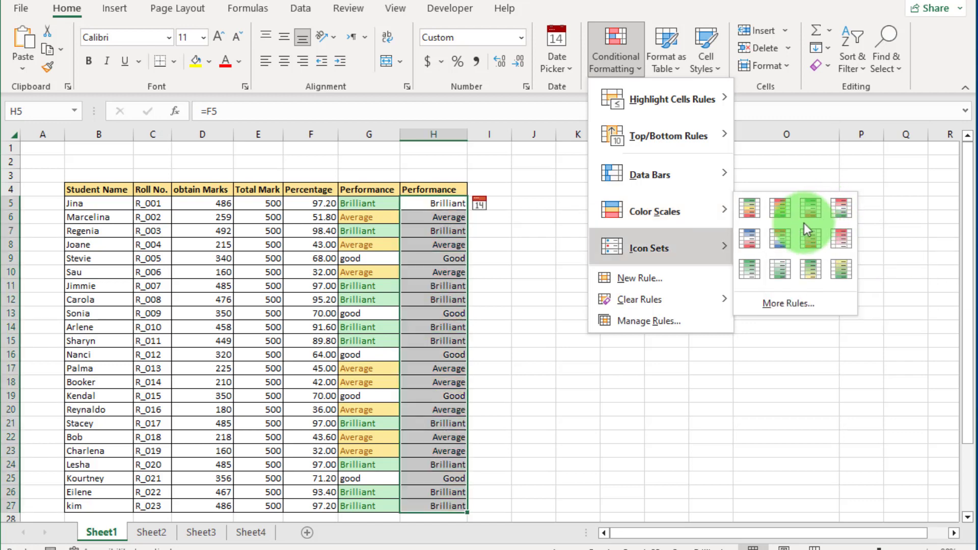
# Step: Apply the 3 Traffic Lights (Unrimmed) icon set to the Performance cells H5:H27
pyautogui.moveTo(740, 251)
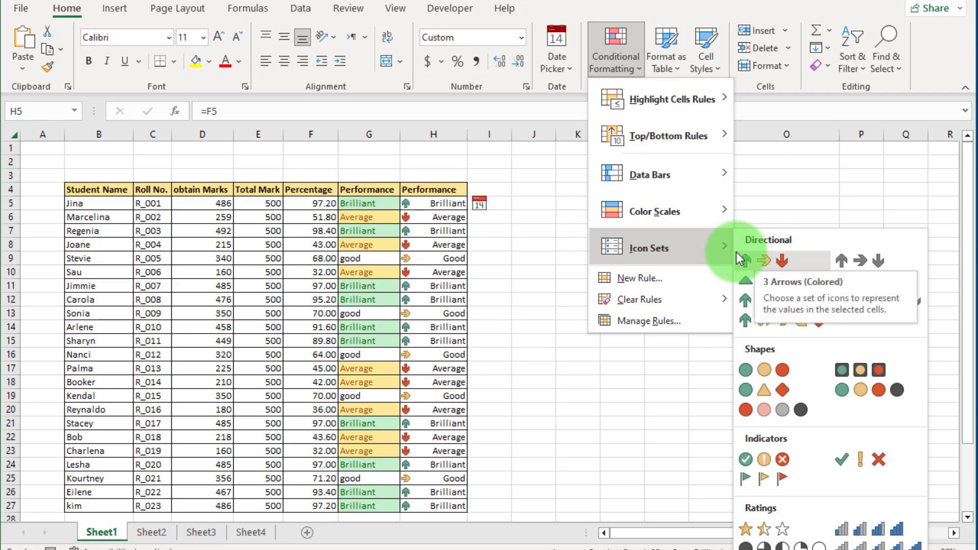
pyautogui.press('Down')
pyautogui.press('Down')
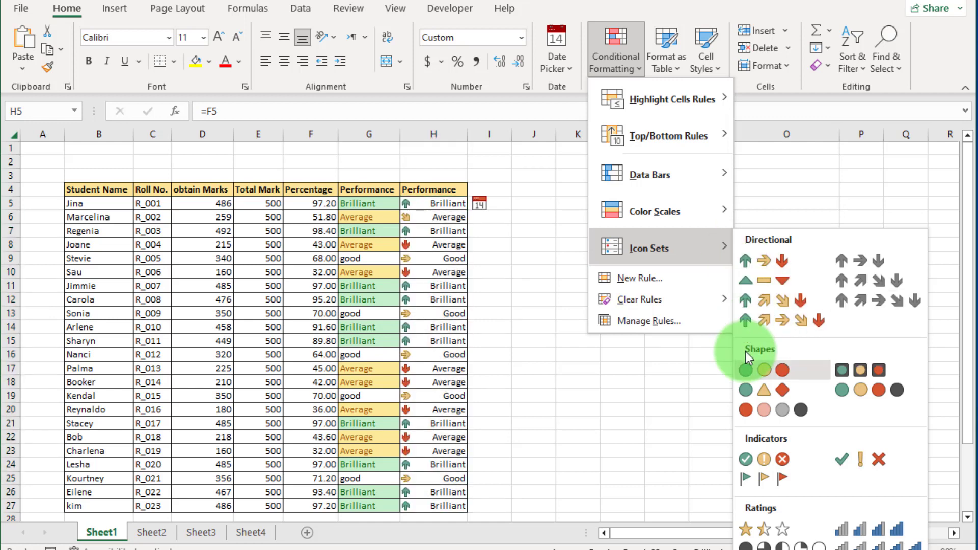
pyautogui.press('Down')
pyautogui.press('Down')
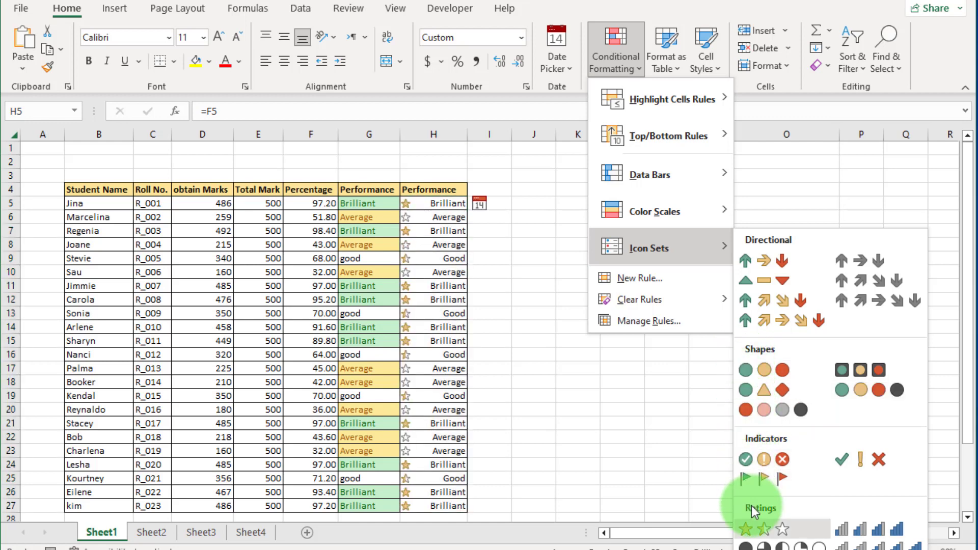
pyautogui.press('Up')
pyautogui.press('Up')
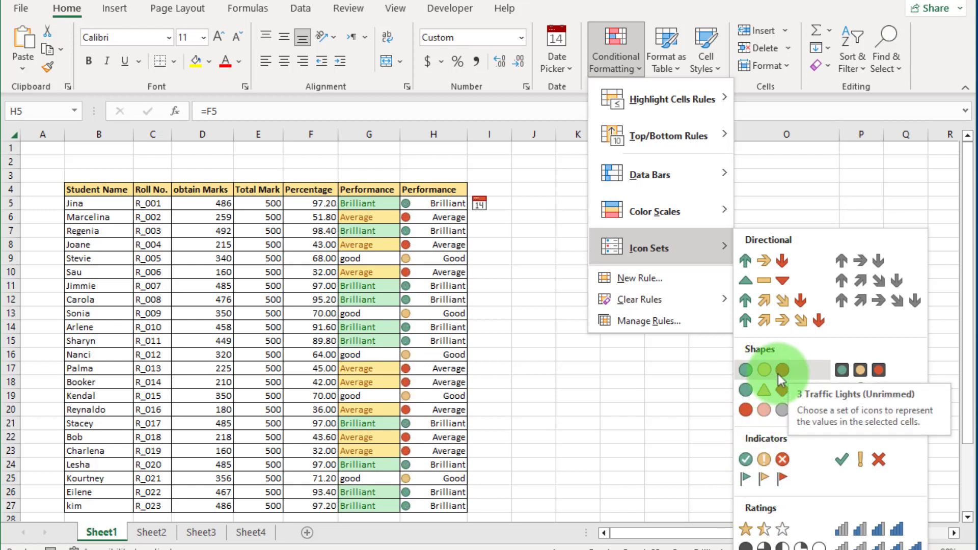
pyautogui.click(803, 369)
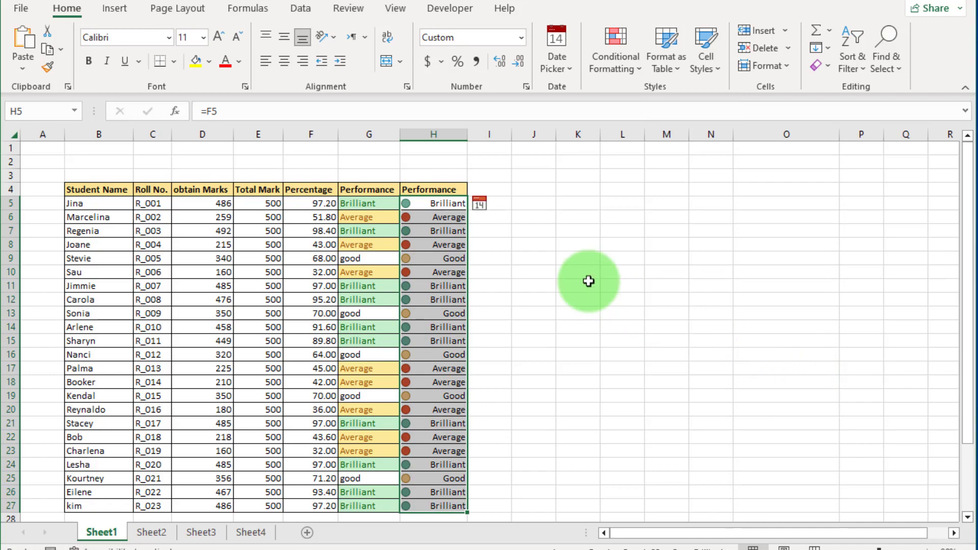
pyautogui.click(530, 257)
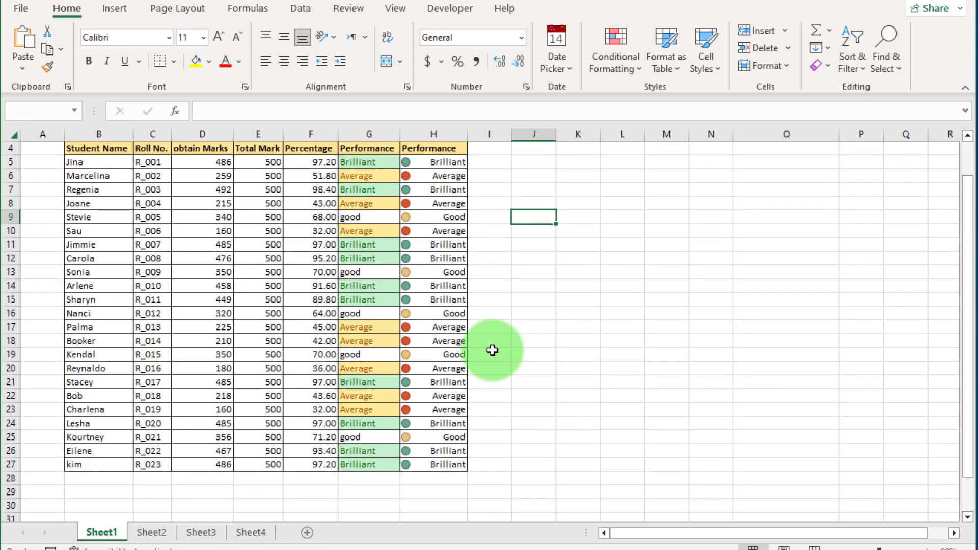
# Step: On Sheet2, list the distinct performance grades by entering =UNIQUE(G4:G26) in cell I4
pyautogui.click(153, 533)
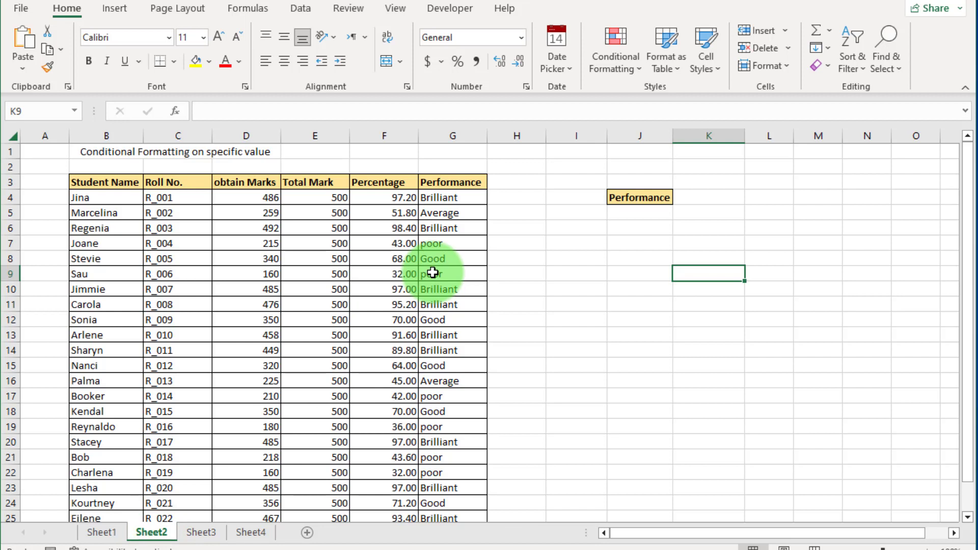
pyautogui.click(636, 216)
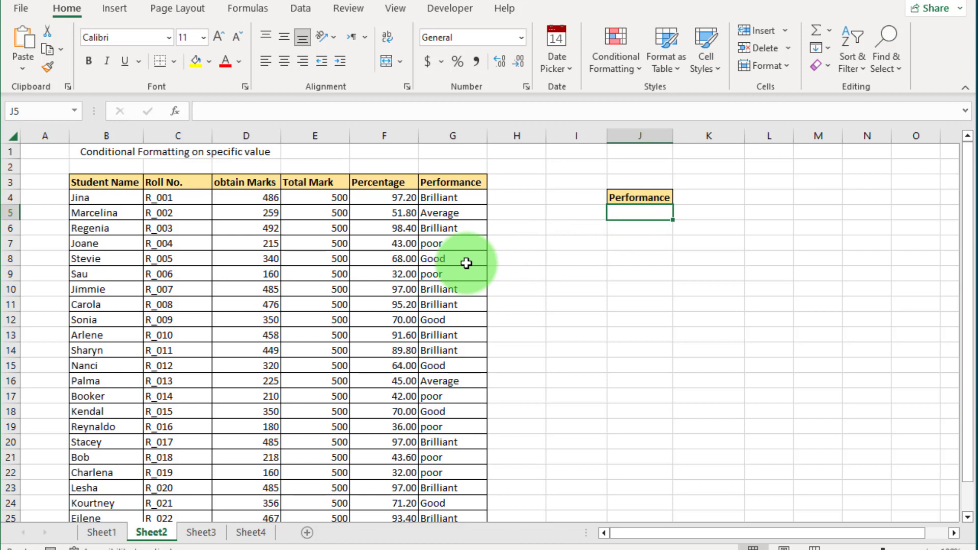
pyautogui.click(575, 202)
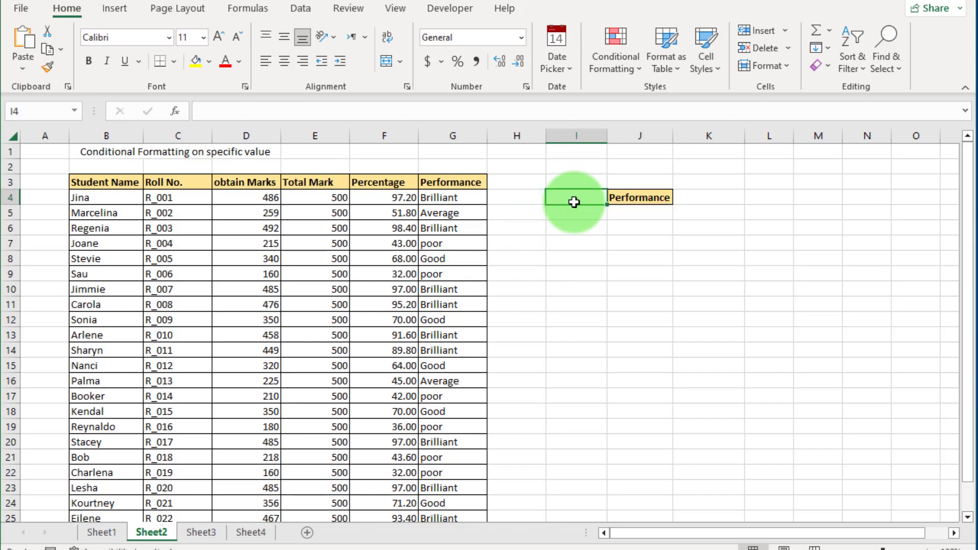
pyautogui.write('=uni')
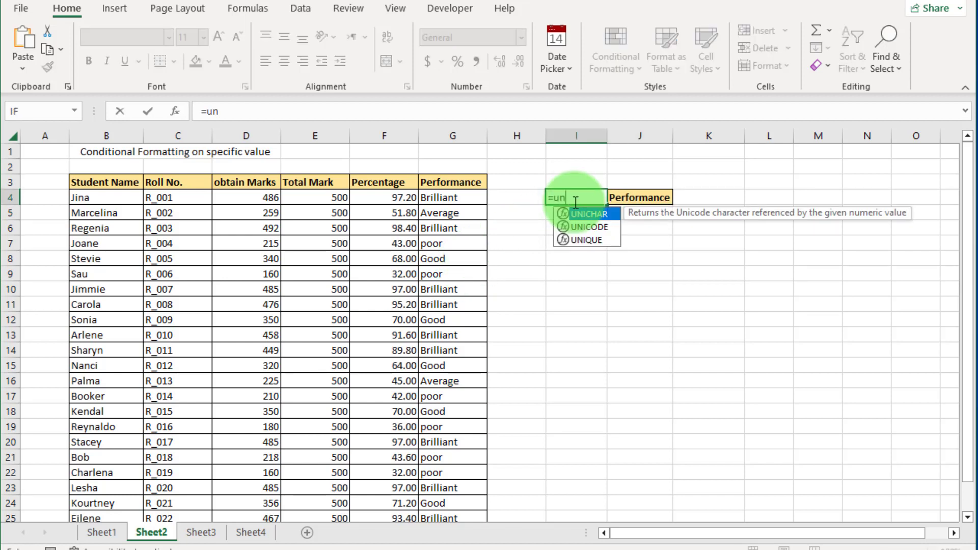
pyautogui.doubleClick(581, 241)
pyautogui.moveTo(454, 199); pyautogui.dragTo(471, 530)
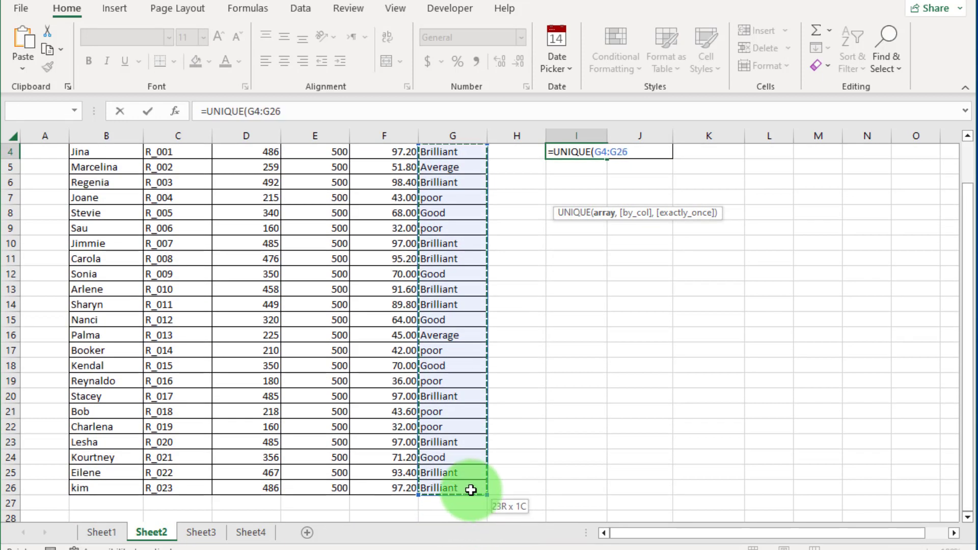
pyautogui.scroll(1, 679, 460)
pyautogui.press('Return')
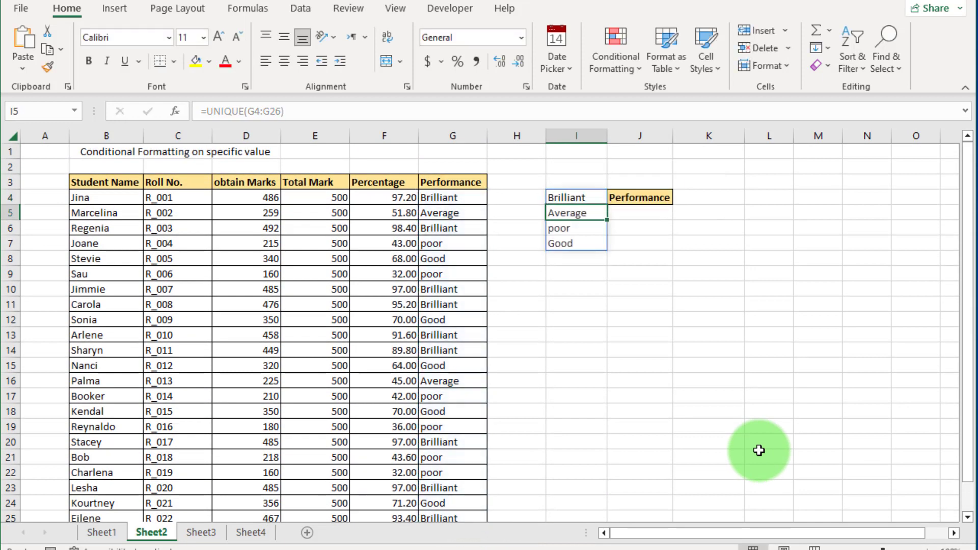
# Step: Add a list data validation to cell J5 with =$I$4:$I$7 as its source, and check the drop-down choices
pyautogui.click(653, 214)
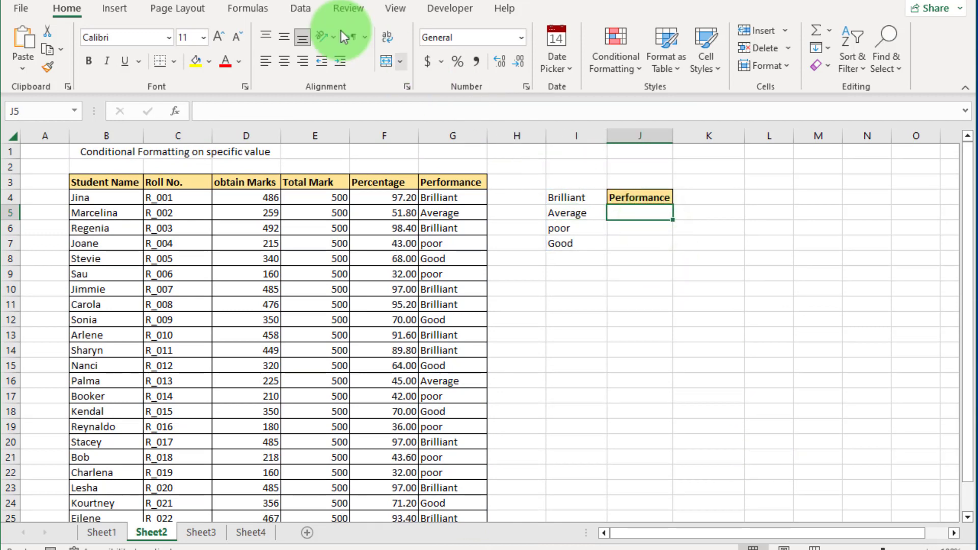
pyautogui.click(301, 8)
pyautogui.click(640, 66)
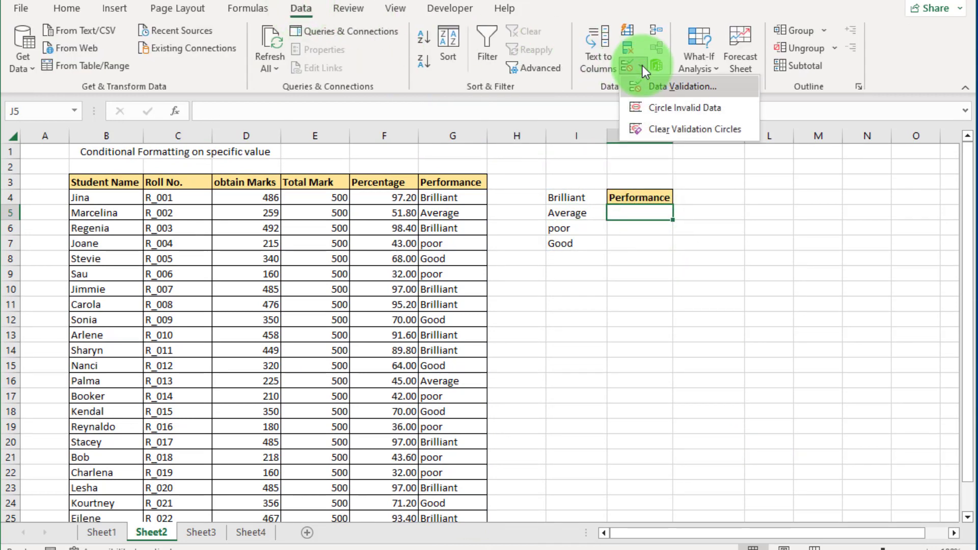
pyautogui.click(662, 84)
pyautogui.click(686, 191)
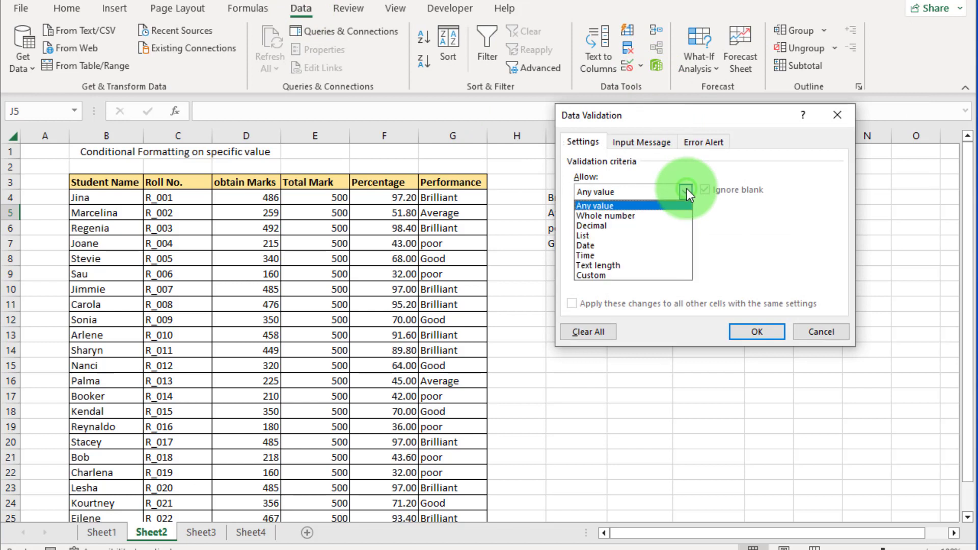
pyautogui.click(598, 236)
pyautogui.click(770, 252)
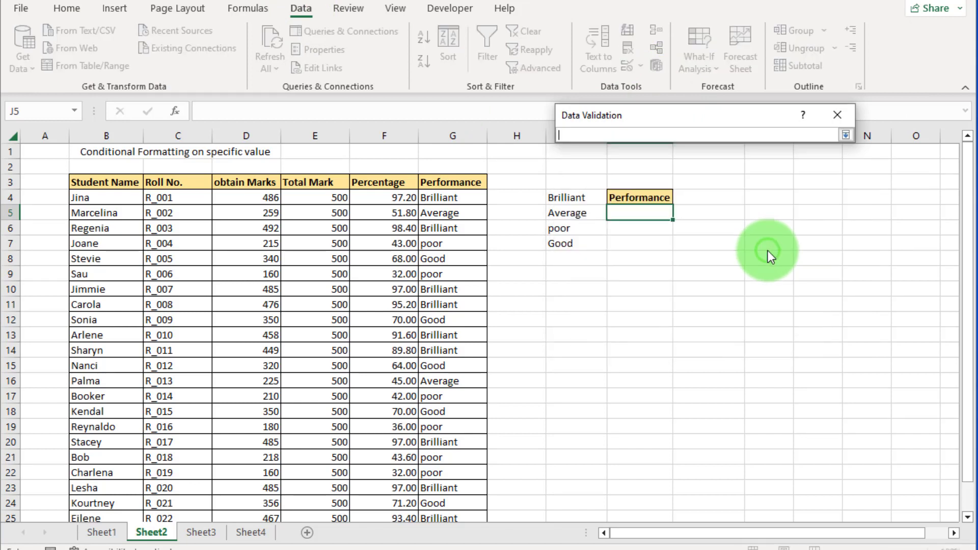
pyautogui.moveTo(579, 197); pyautogui.dragTo(579, 237)
pyautogui.click(846, 135)
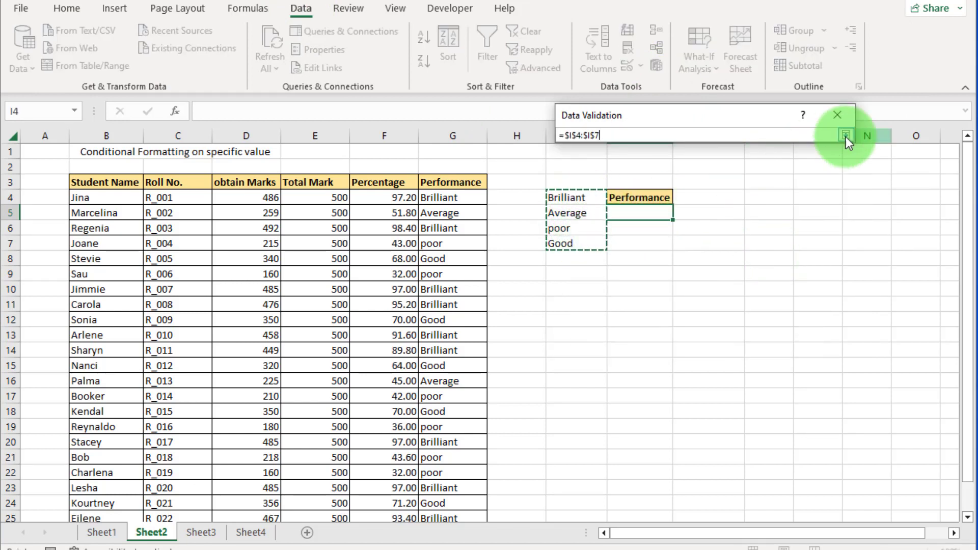
pyautogui.click(763, 333)
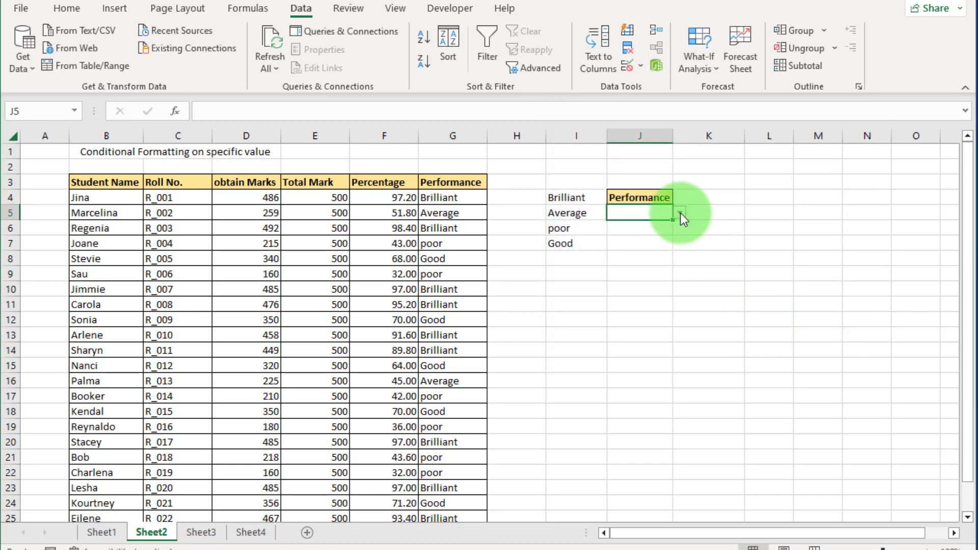
pyautogui.click(680, 213)
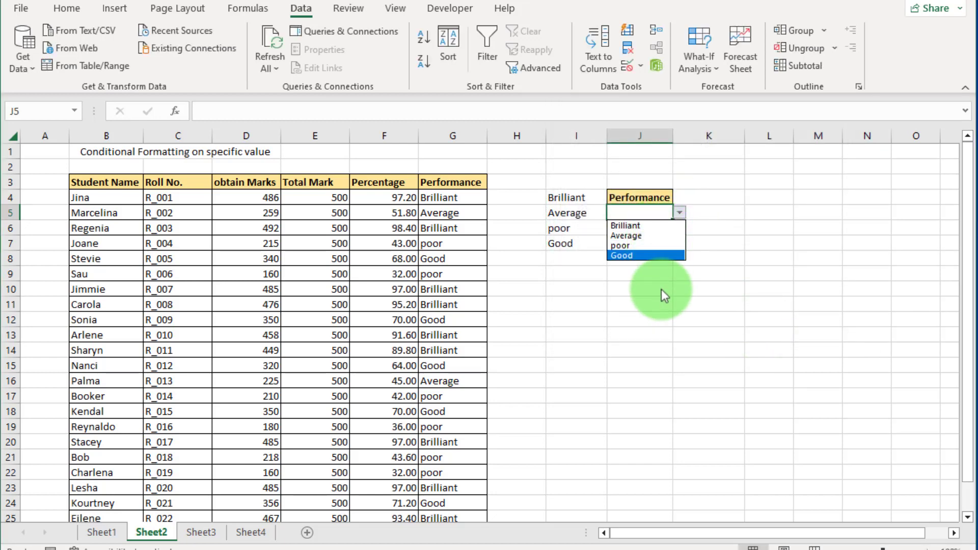
# Step: Start a new conditional formatting rule for G4:G26 that uses a formula to determine which cells to format
pyautogui.moveTo(434, 197); pyautogui.dragTo(468, 491)
pyautogui.scroll(1, 343, 343)
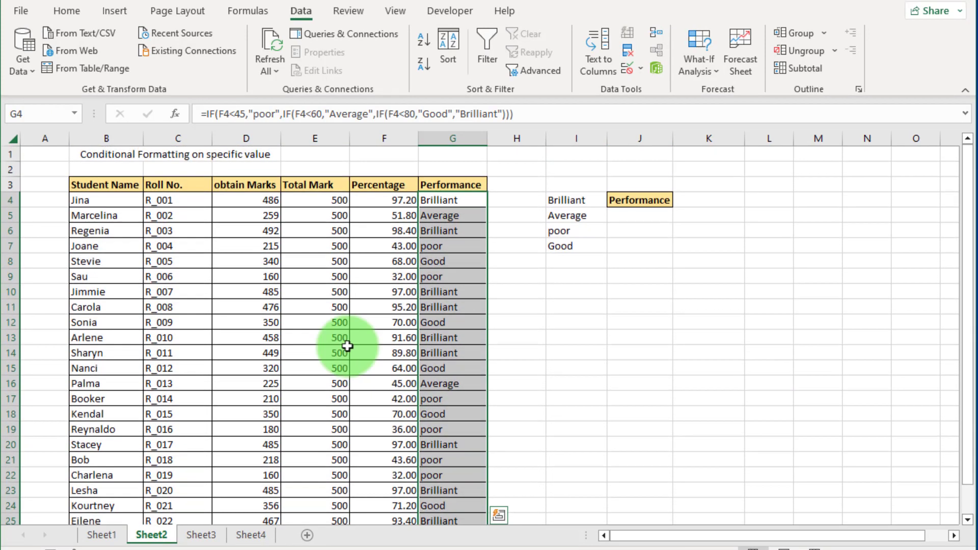
pyautogui.click(66, 10)
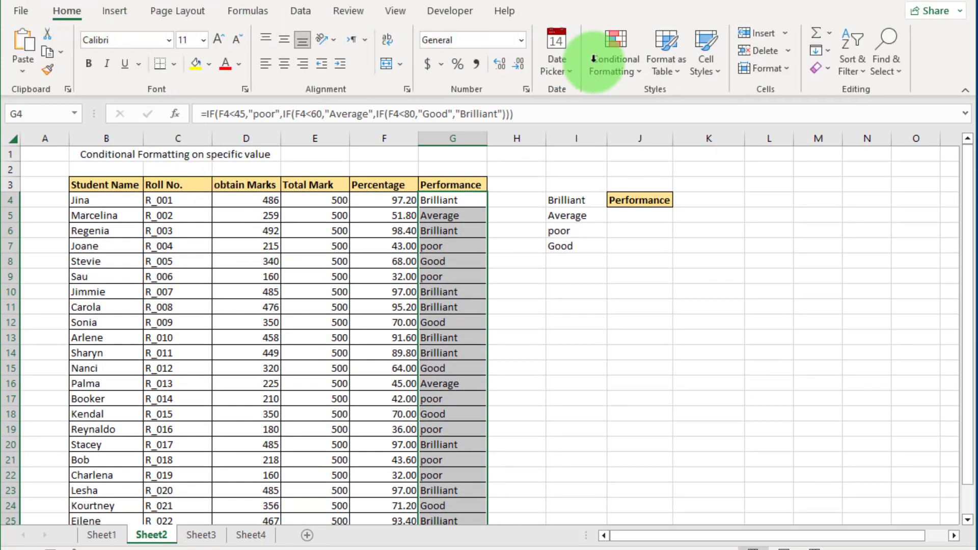
pyautogui.click(630, 66)
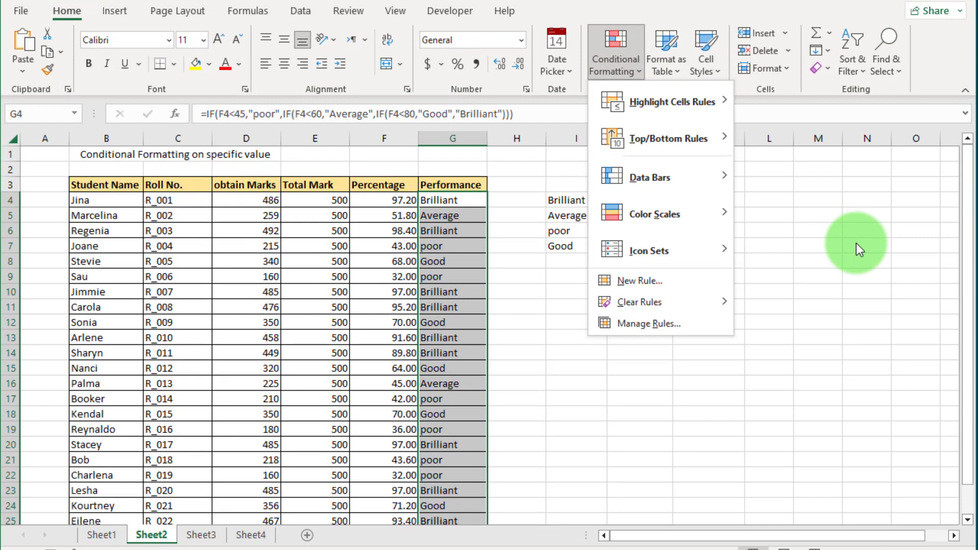
pyautogui.click(656, 282)
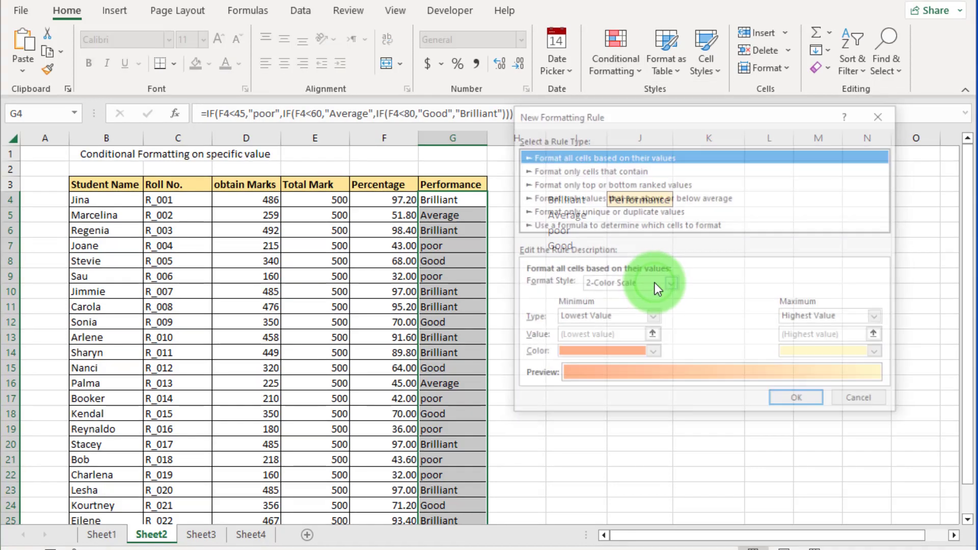
pyautogui.click(549, 225)
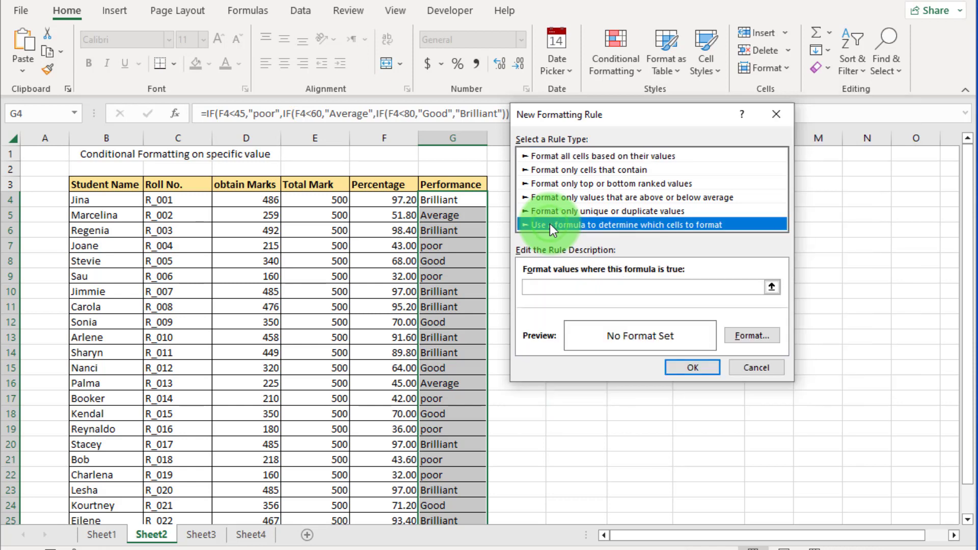
# Step: Enter =G4=$J$5 as the rule's formula, with a relative reference to G4 and an absolute one to J5
pyautogui.click(540, 286)
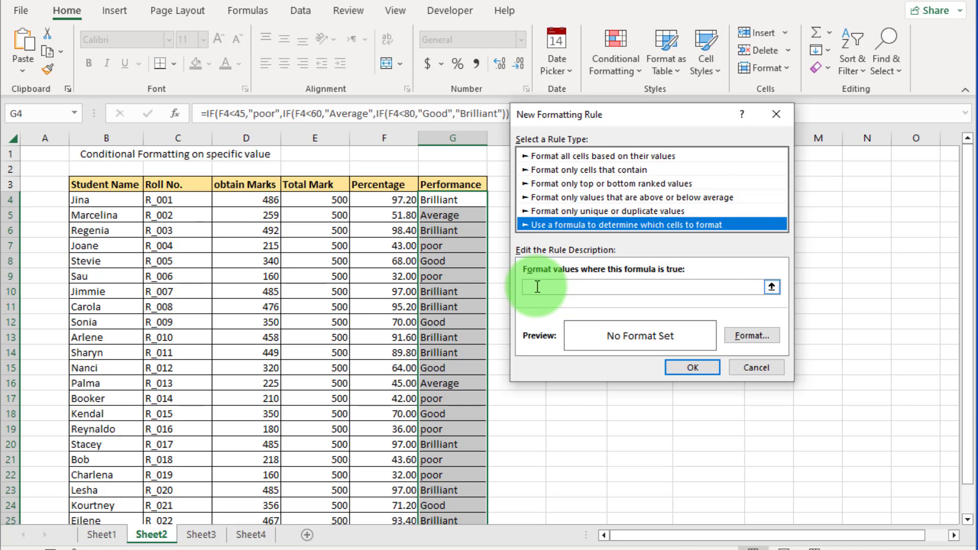
pyautogui.click(537, 287)
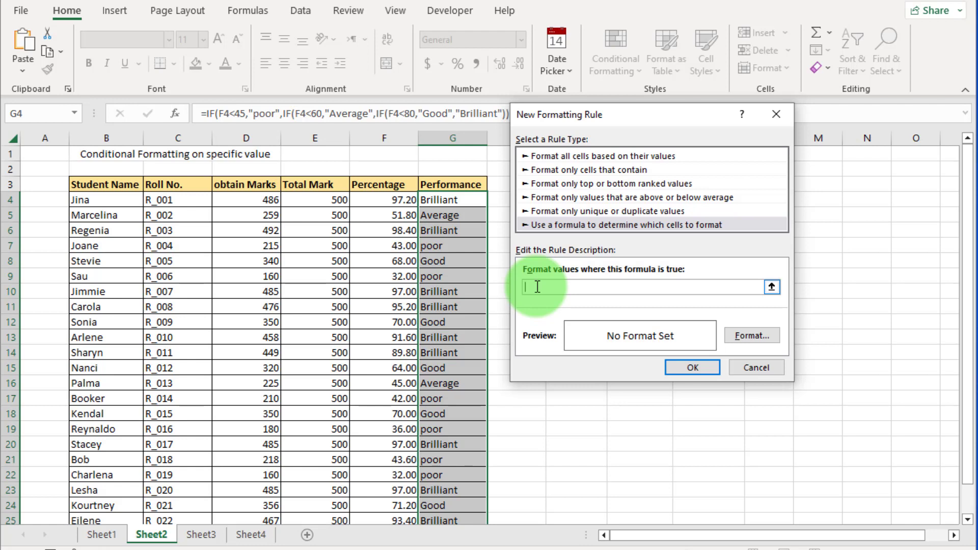
pyautogui.click(461, 201)
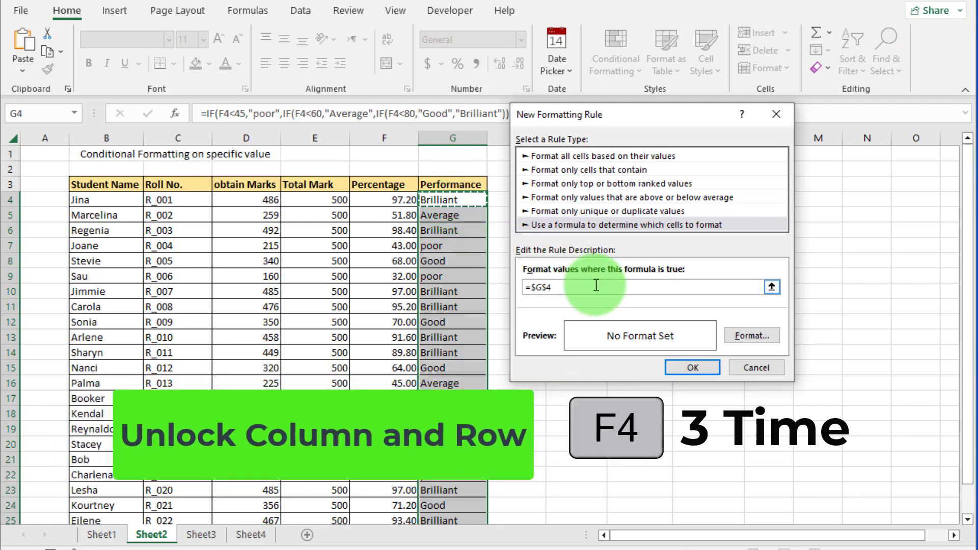
pyautogui.press('F4')
pyautogui.press('F4')
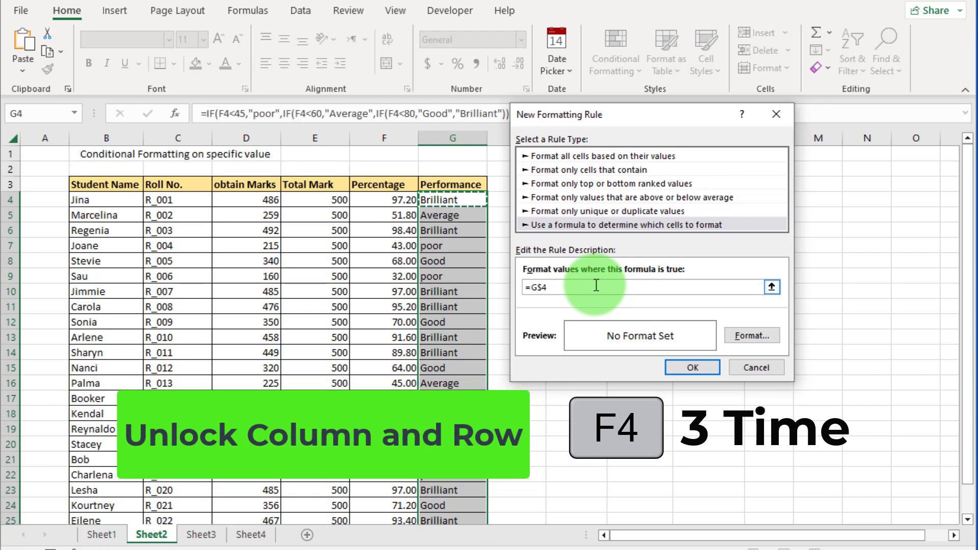
pyautogui.press('F4')
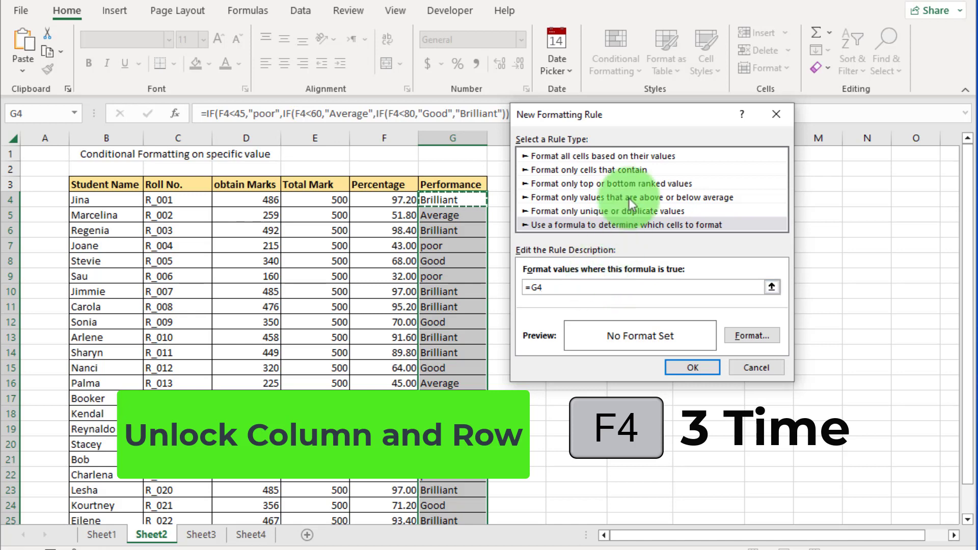
pyautogui.moveTo(650, 117); pyautogui.dragTo(271, 118)
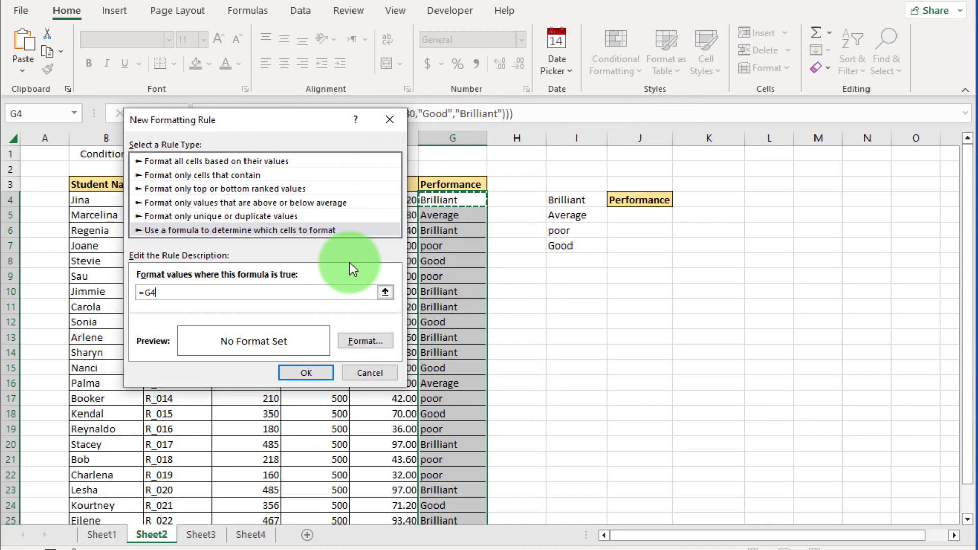
pyautogui.write('=')
pyautogui.click(650, 215)
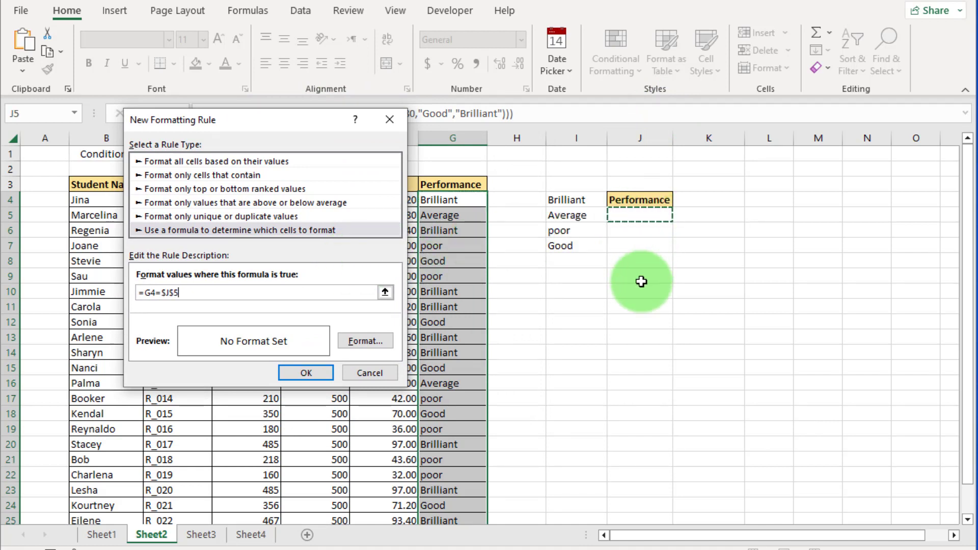
# Step: Give the rule a gold background fill and apply it to the Performance cells
pyautogui.click(383, 341)
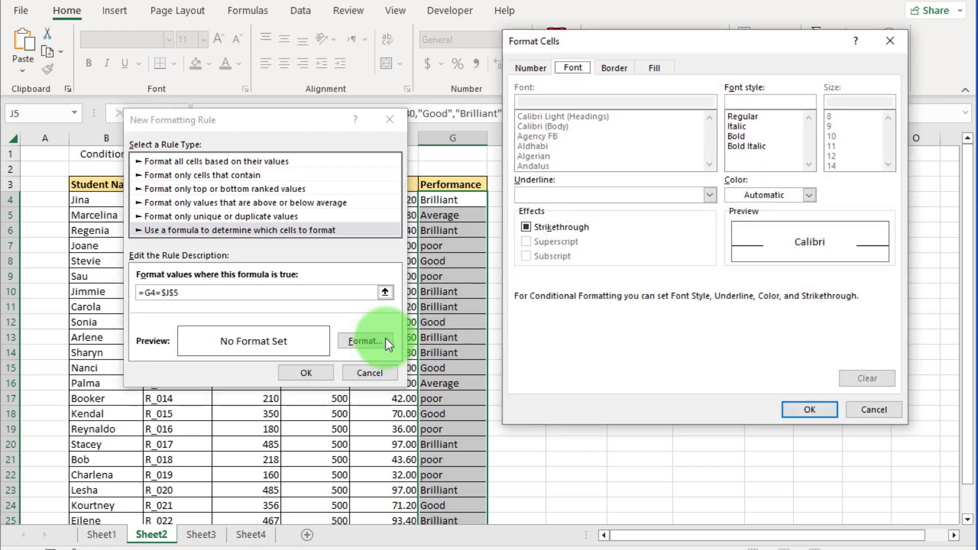
pyautogui.click(655, 67)
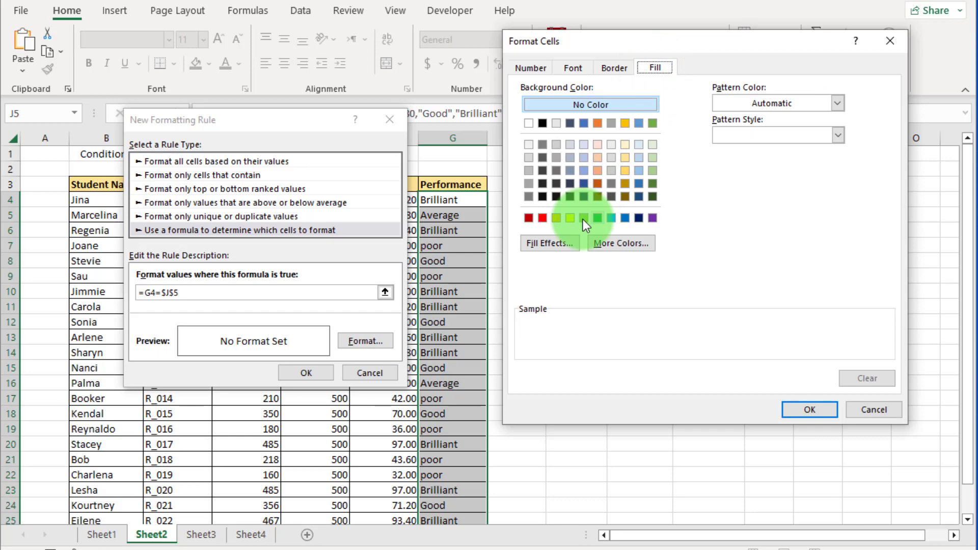
pyautogui.click(556, 219)
pyautogui.click(812, 411)
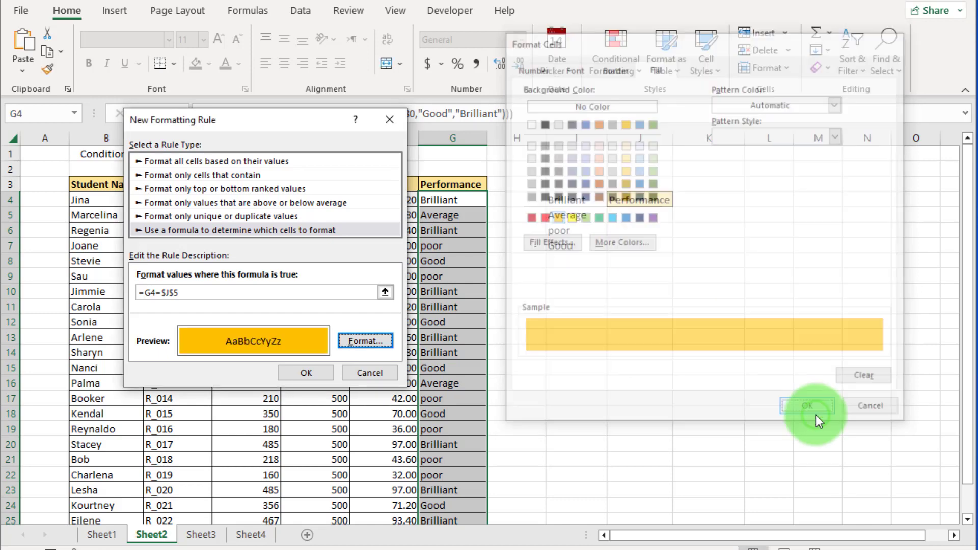
pyautogui.click(317, 374)
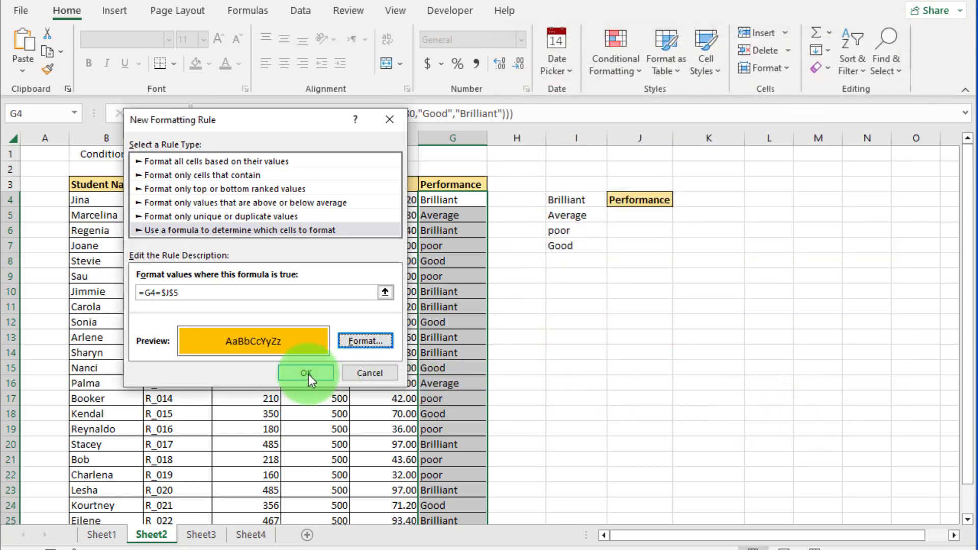
pyautogui.click(308, 374)
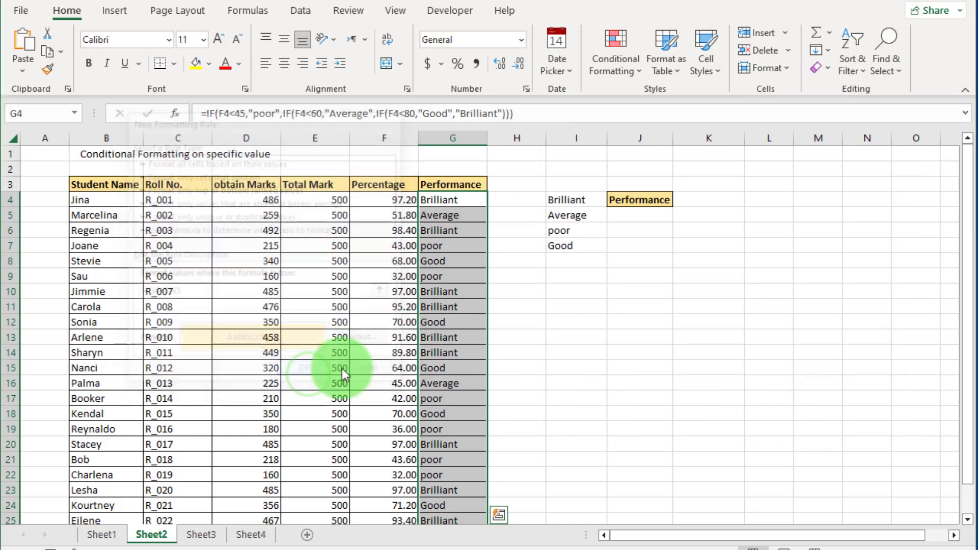
pyautogui.click(640, 306)
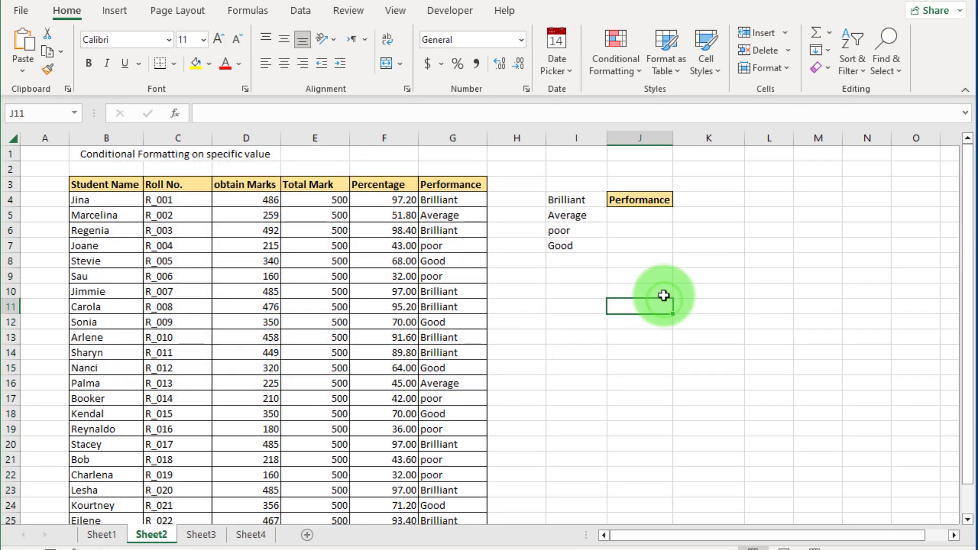
# Step: Hide column I, which holds the helper list of distinct grades
pyautogui.click(652, 216)
pyautogui.rightClick(566, 137)
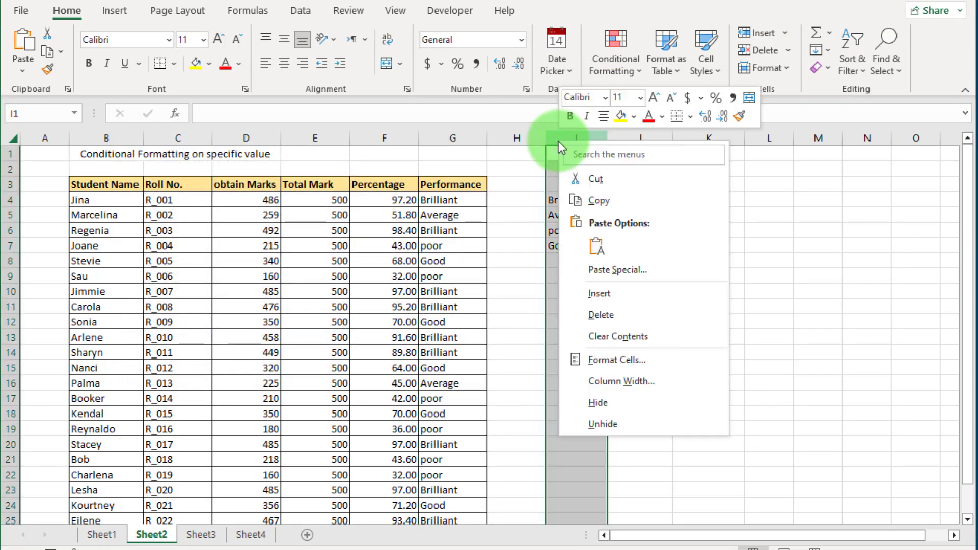
pyautogui.click(604, 399)
# Step: Choose Brilliant from the drop-down in J5 and check the highlighting down the Performance column
pyautogui.click(601, 217)
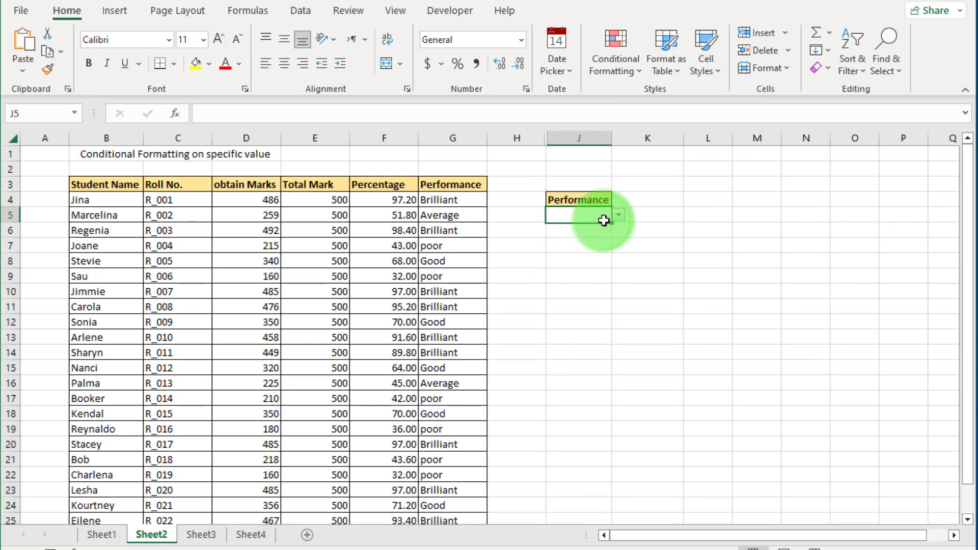
pyautogui.click(618, 215)
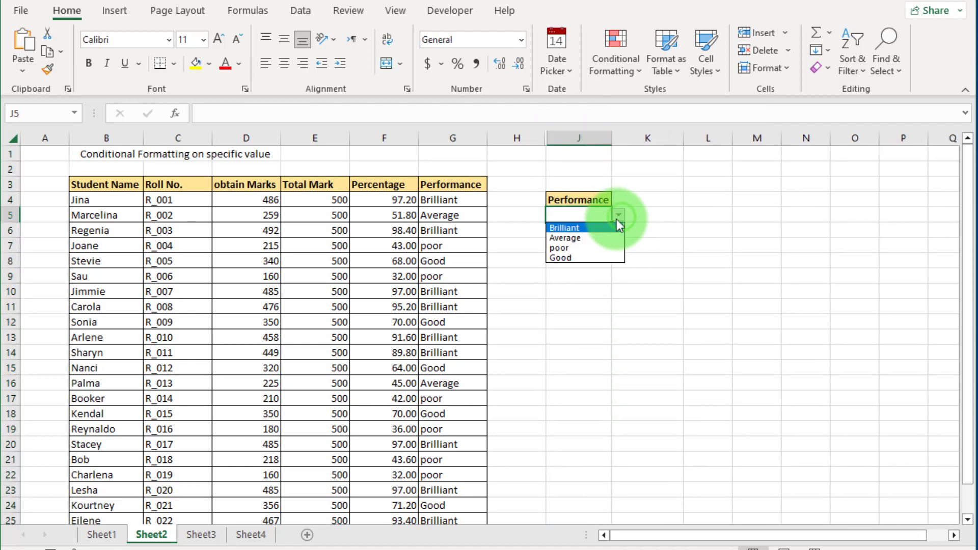
pyautogui.click(586, 228)
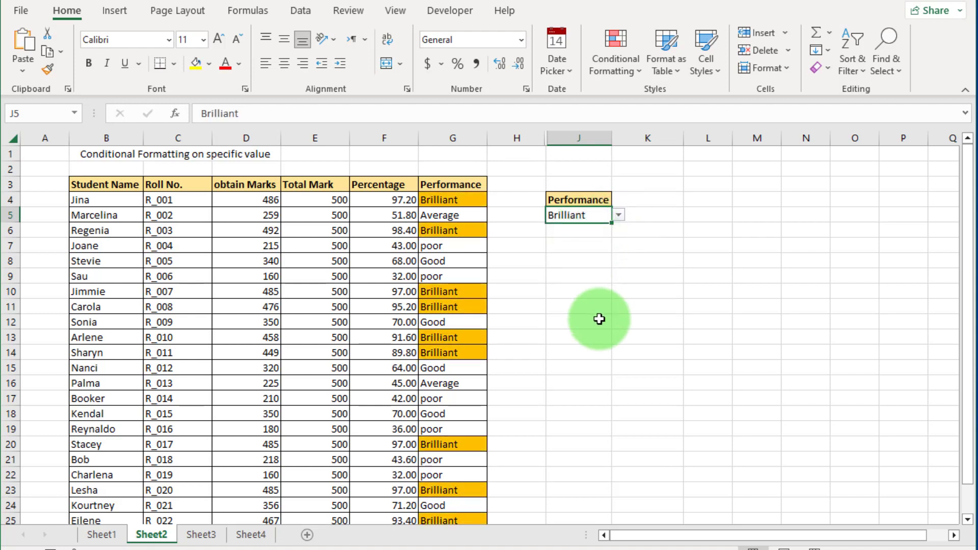
pyautogui.scroll(-2, 599, 319)
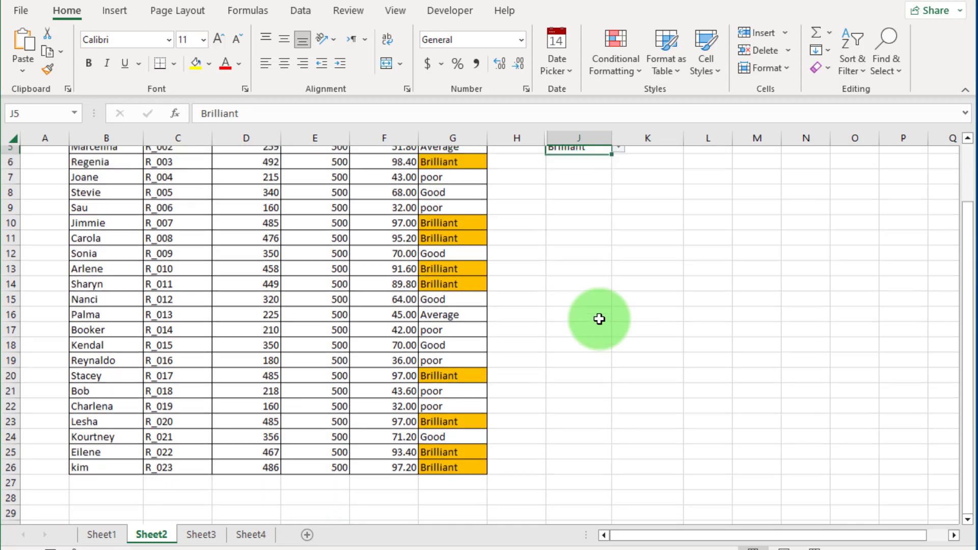
pyautogui.scroll(2, 600, 319)
pyautogui.scroll(-1, 586, 255)
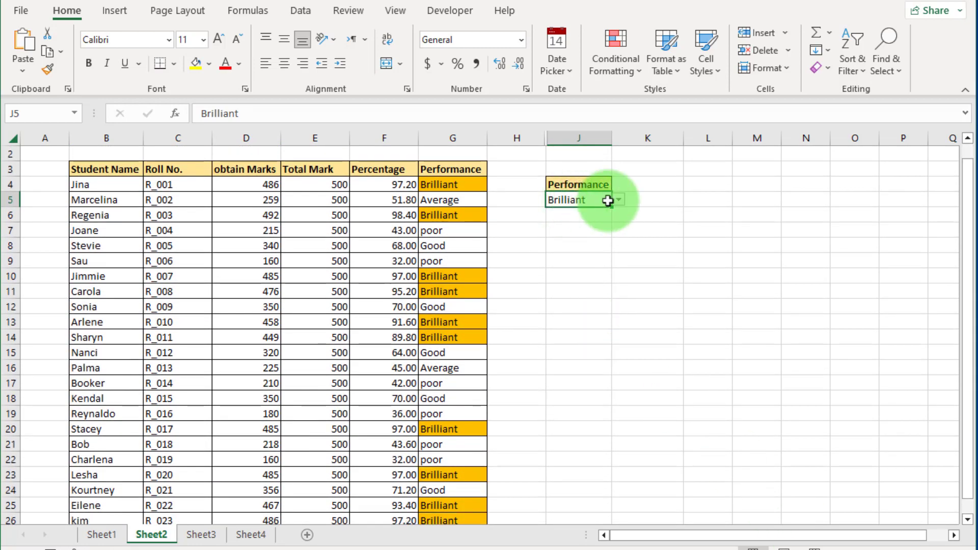
# Step: Test the rule by switching J5 to Average, poor and Good in turn, and back to Brilliant
pyautogui.click(619, 200)
pyautogui.click(585, 225)
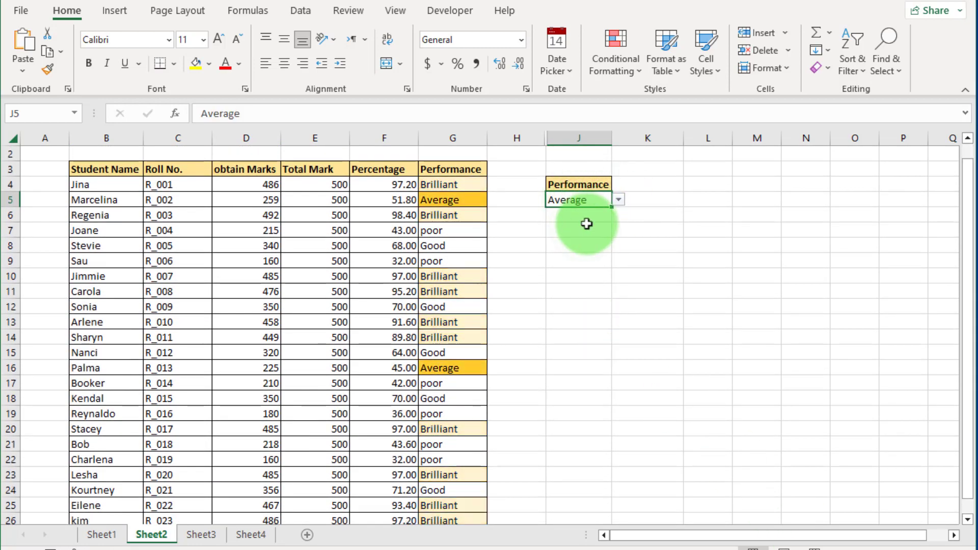
pyautogui.click(621, 200)
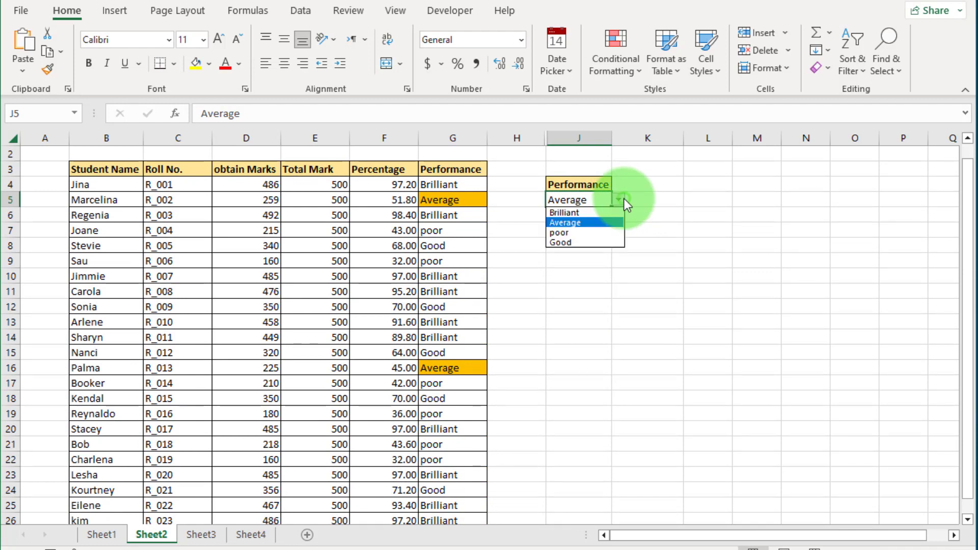
pyautogui.click(579, 232)
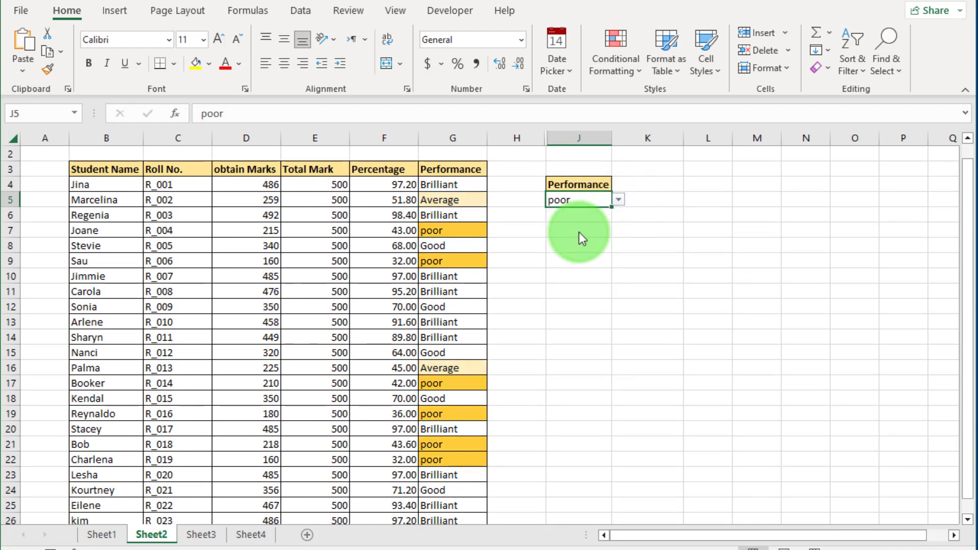
pyautogui.click(622, 201)
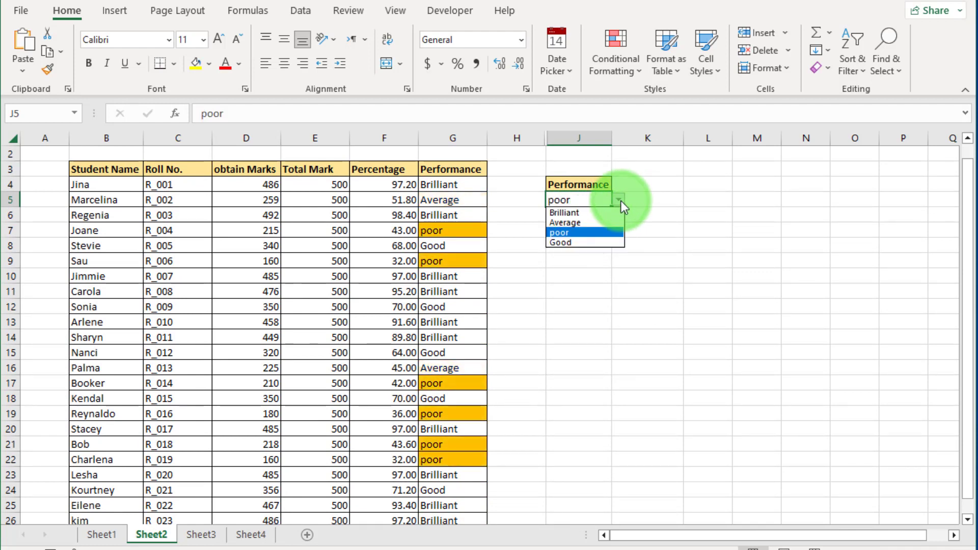
pyautogui.click(575, 241)
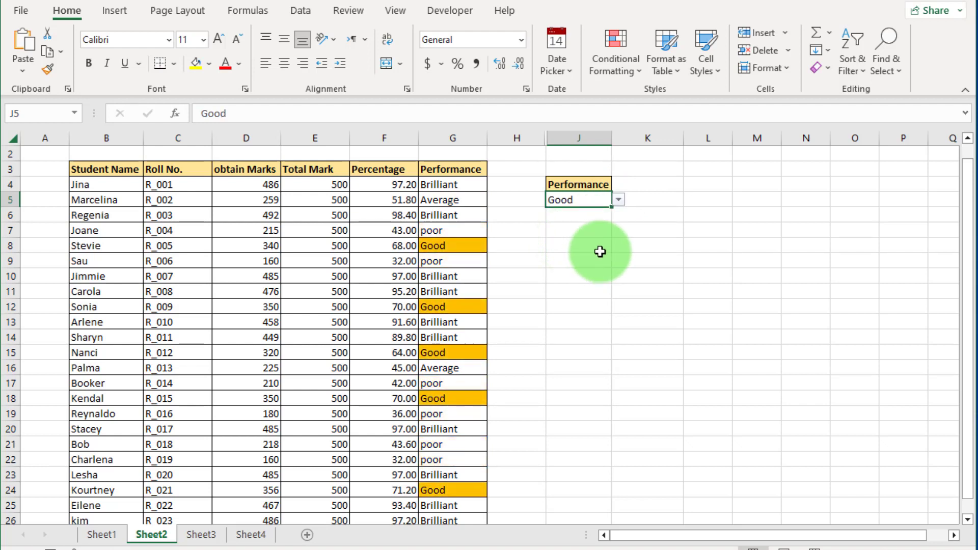
pyautogui.click(619, 200)
pyautogui.click(588, 213)
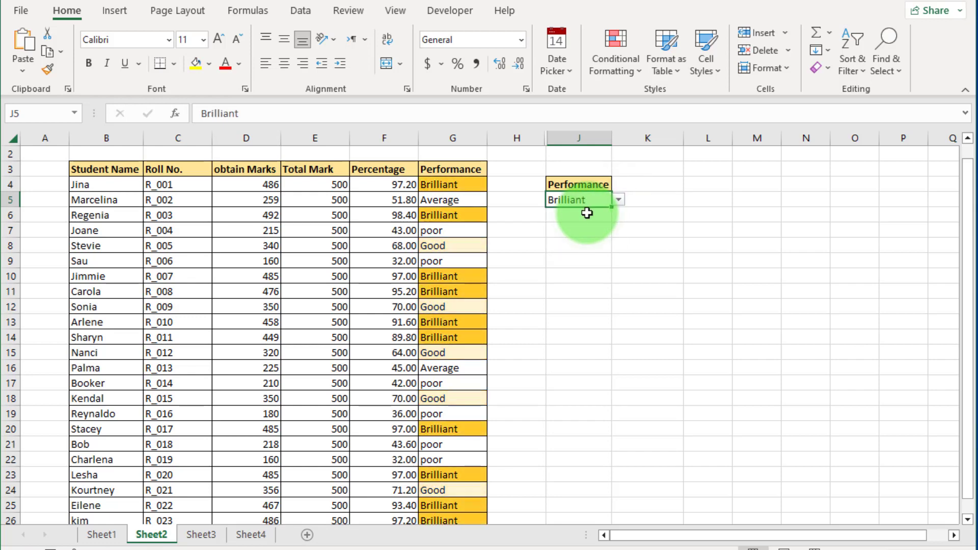
# Step: Switch to Sheet3 and review the Student Name column and the table's header row
pyautogui.click(202, 535)
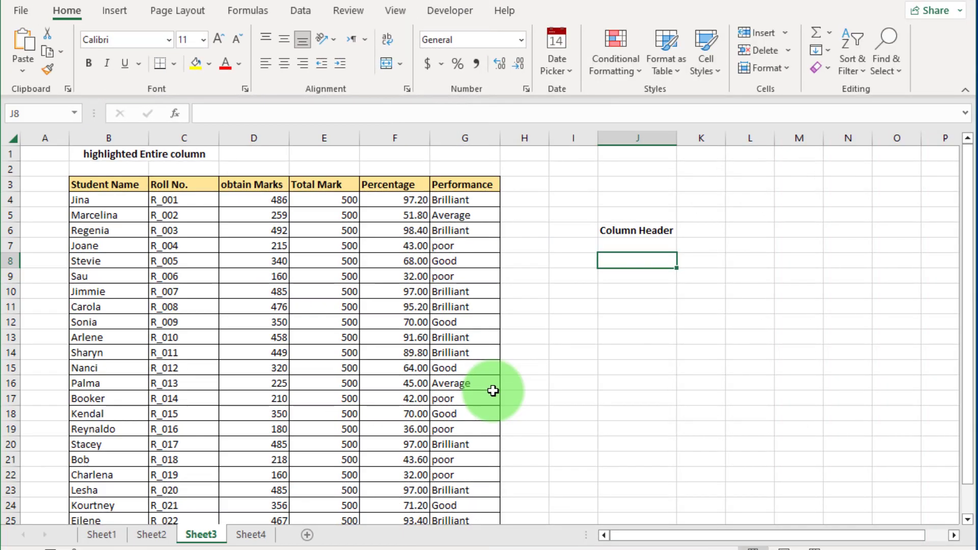
pyautogui.click(632, 248)
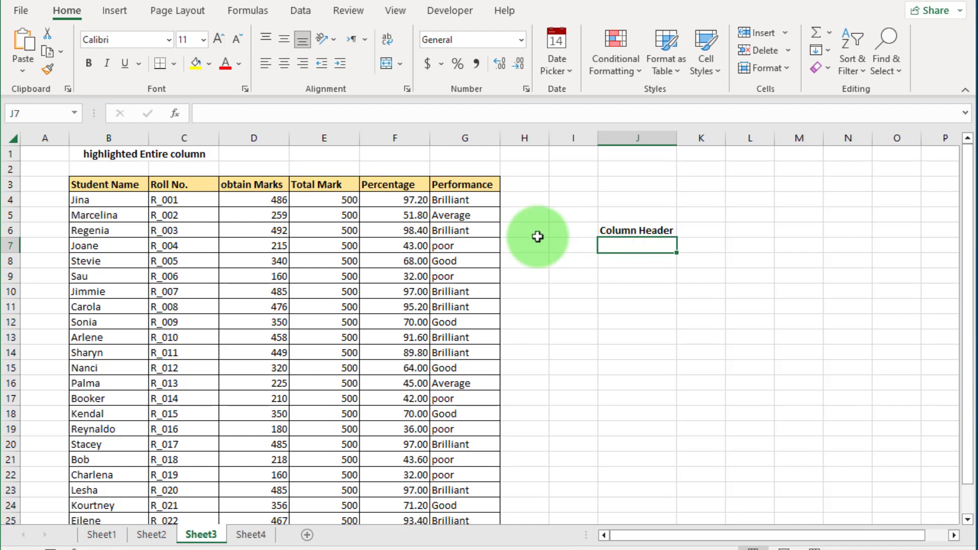
pyautogui.moveTo(108, 185); pyautogui.dragTo(117, 429)
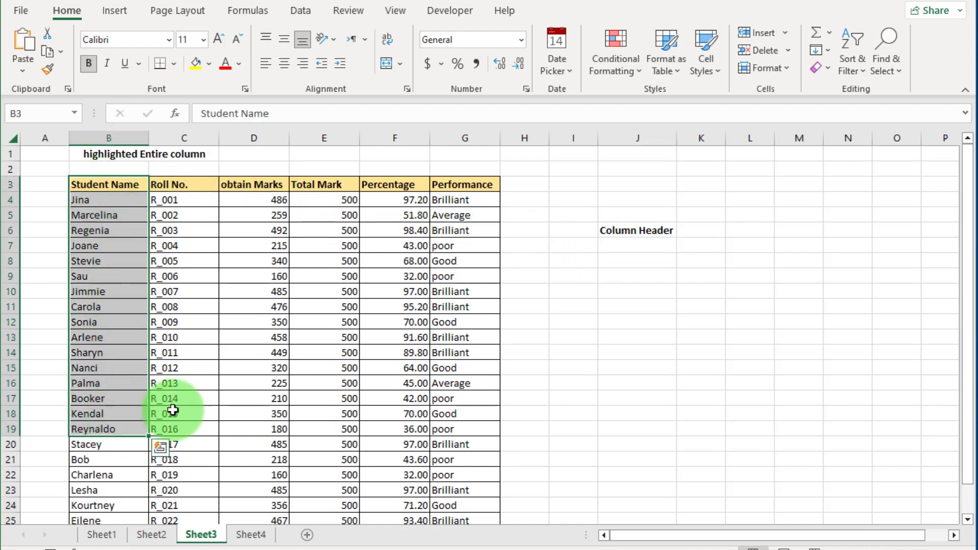
pyautogui.click(642, 245)
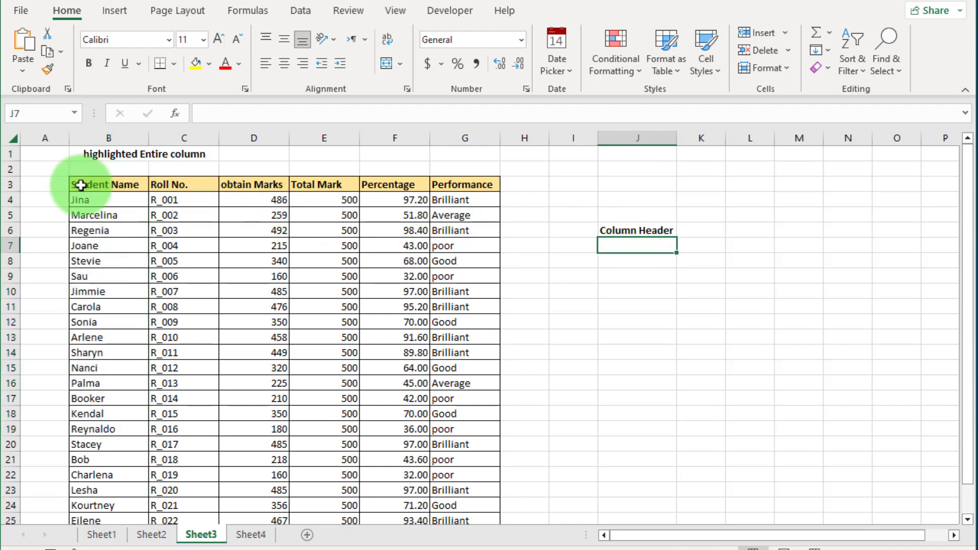
pyautogui.moveTo(83, 184); pyautogui.dragTo(284, 192)
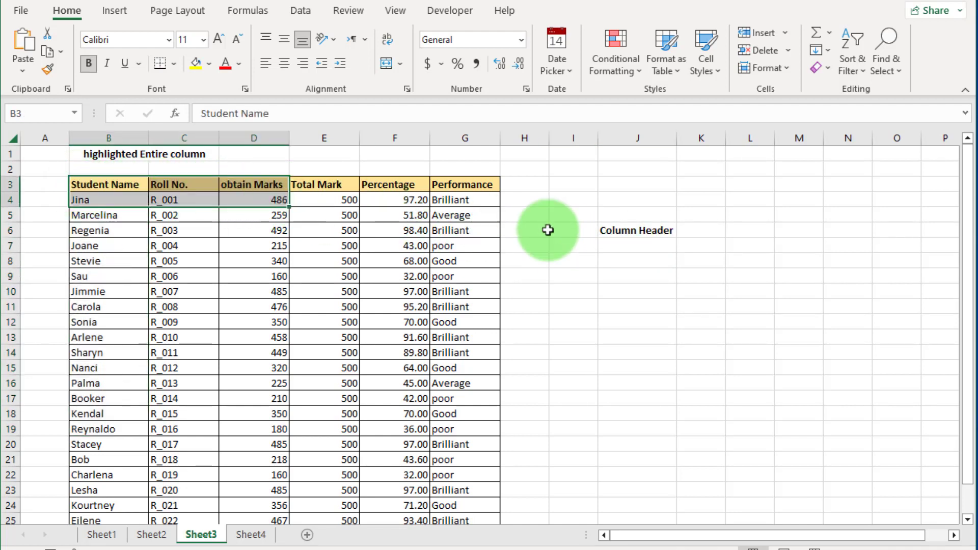
# Step: Set up data validation that allows a List for J7, the cell below Column Header
pyautogui.click(644, 242)
pyautogui.click(308, 20)
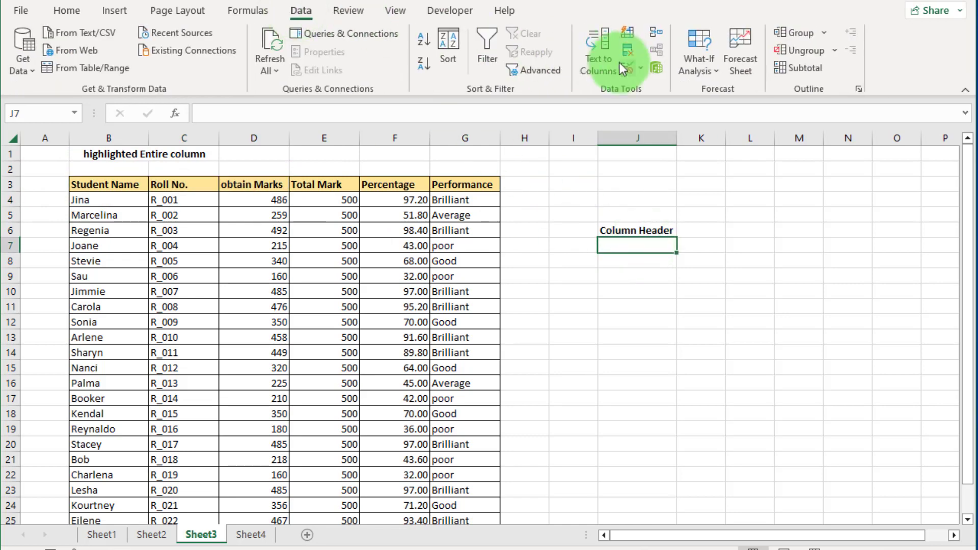
pyautogui.click(640, 68)
pyautogui.click(651, 86)
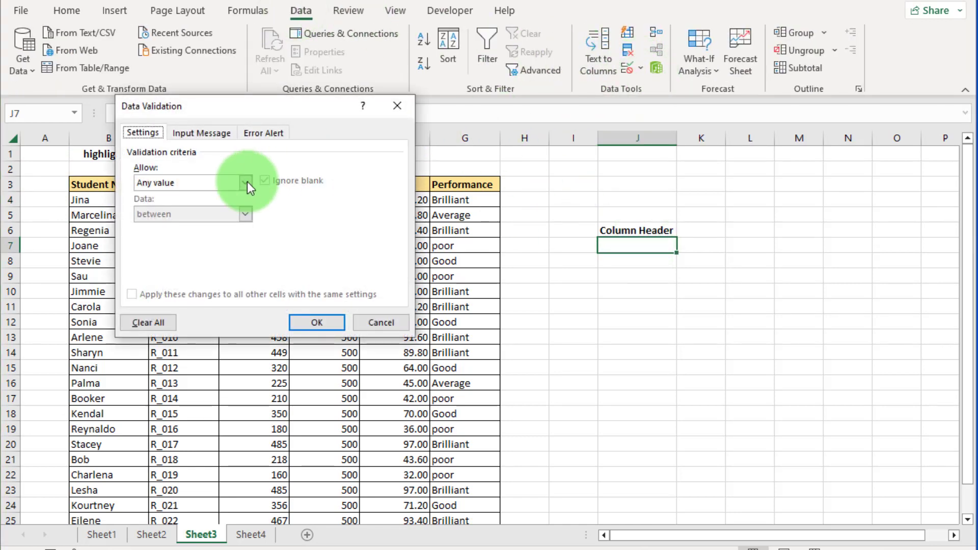
pyautogui.click(245, 183)
pyautogui.click(180, 231)
# Step: Use the header cells $B$3:$G$3 as the list source, apply the validation and check the choices in J7
pyautogui.click(332, 242)
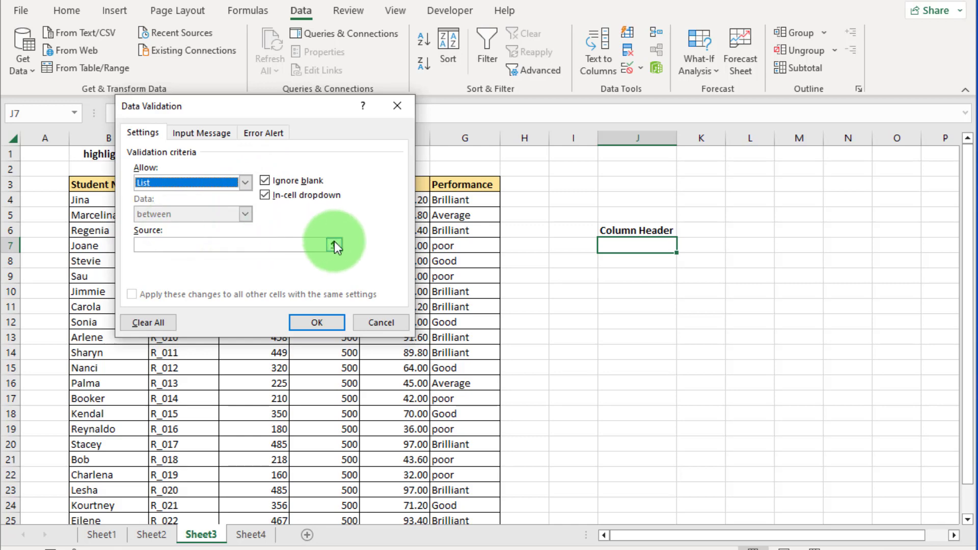
pyautogui.moveTo(105, 185); pyautogui.dragTo(465, 192)
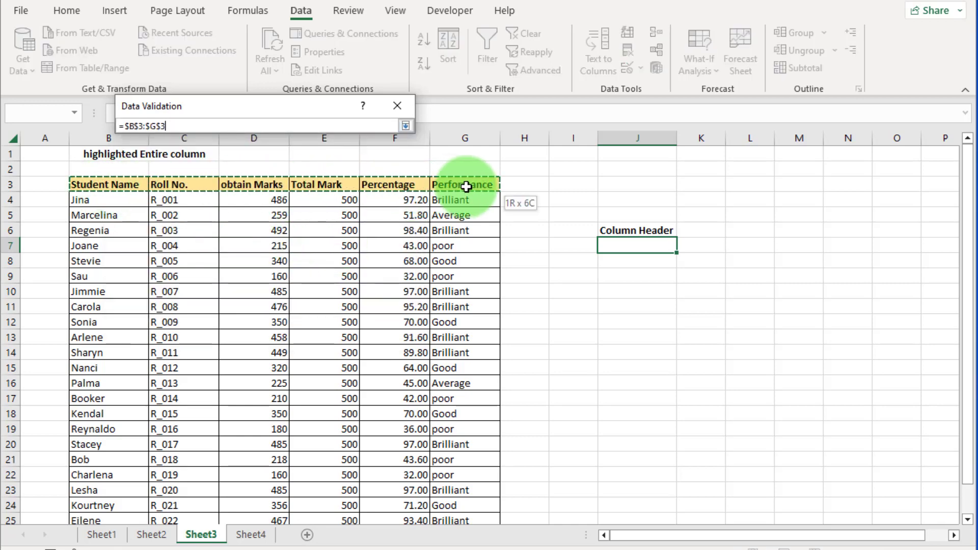
pyautogui.click(406, 126)
pyautogui.click(312, 323)
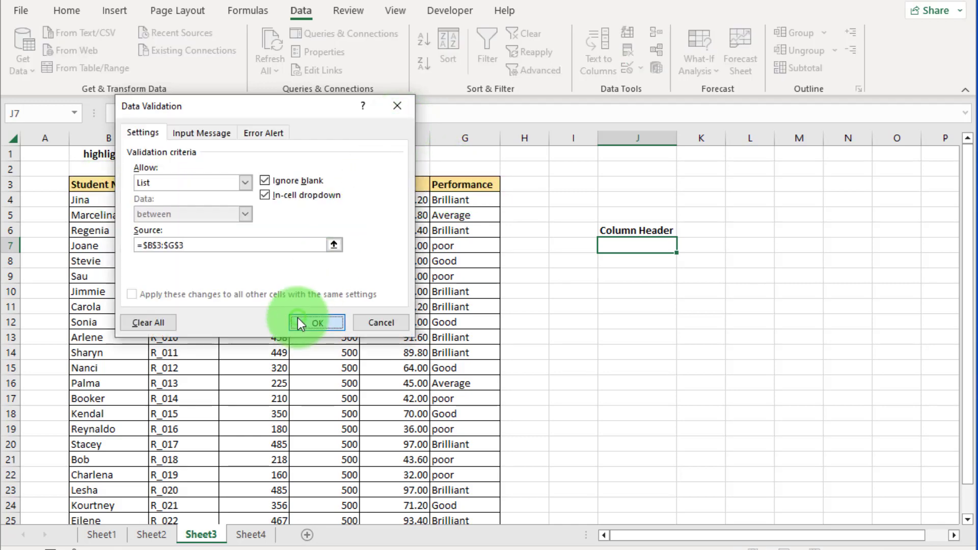
pyautogui.click(684, 246)
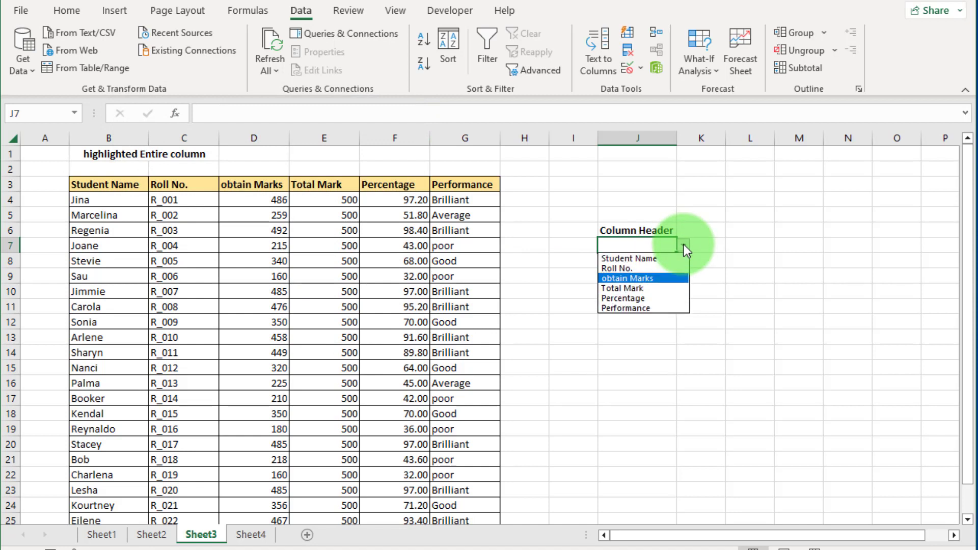
pyautogui.click(640, 351)
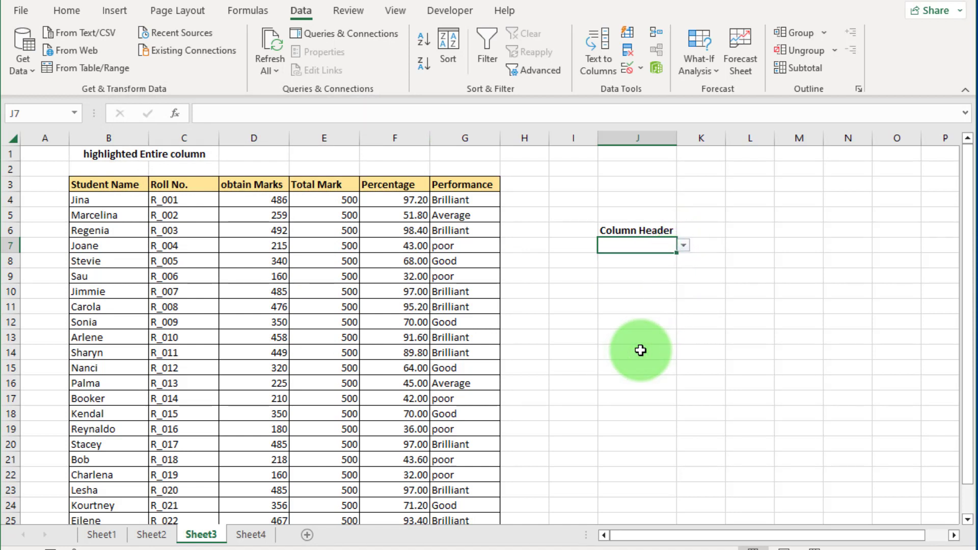
# Step: Start a new conditional formatting rule for the whole student table, headers included, using a formula to determine which cells to format
pyautogui.moveTo(79, 185); pyautogui.dragTo(478, 493)
pyautogui.scroll(1, 478, 492)
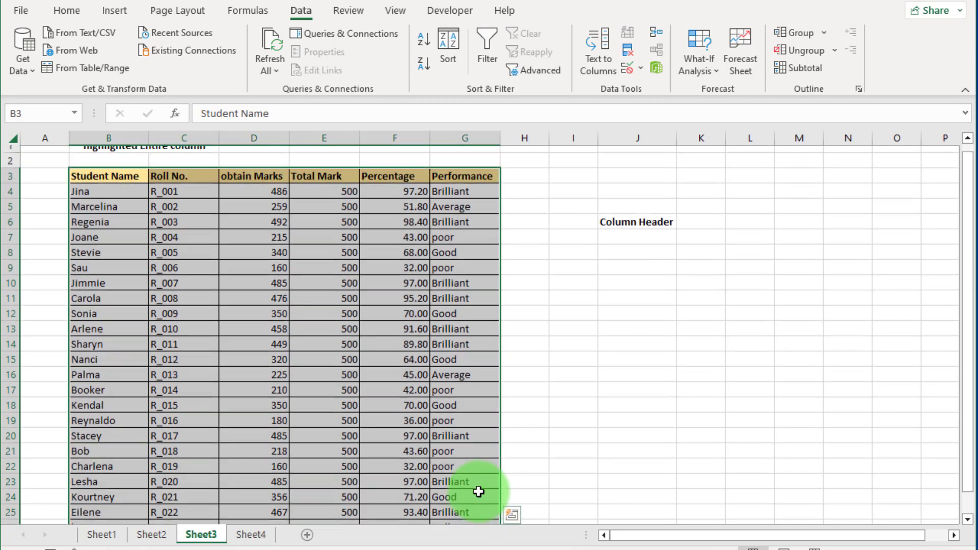
pyautogui.click(67, 12)
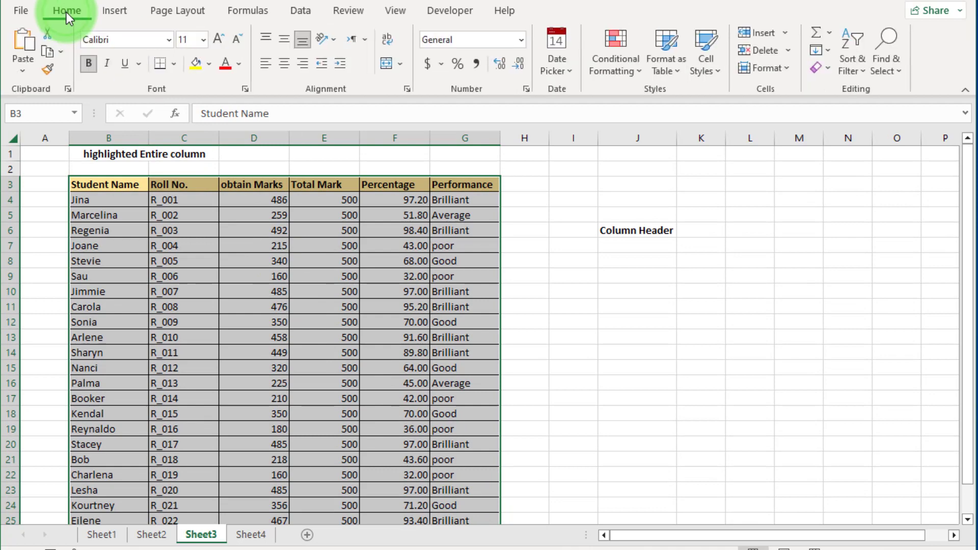
pyautogui.click(625, 73)
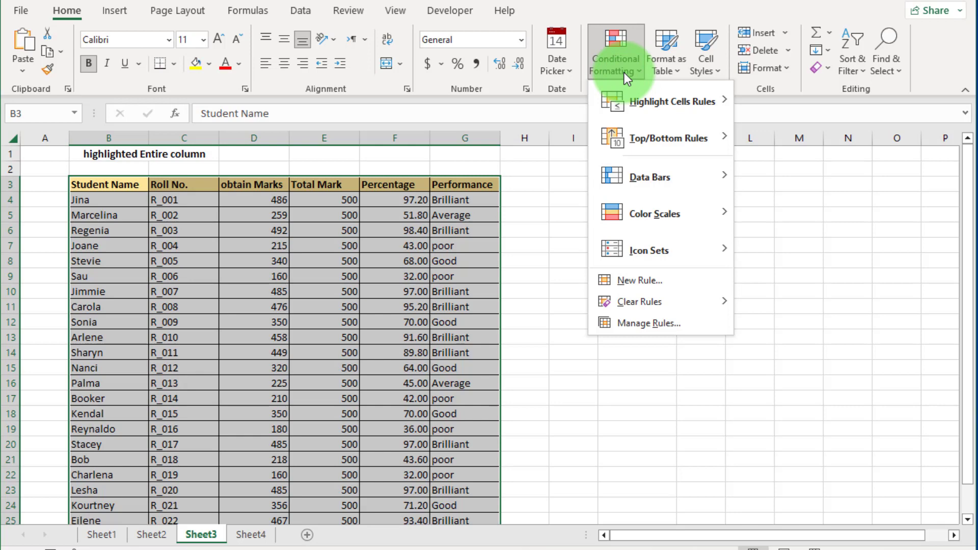
pyautogui.click(666, 279)
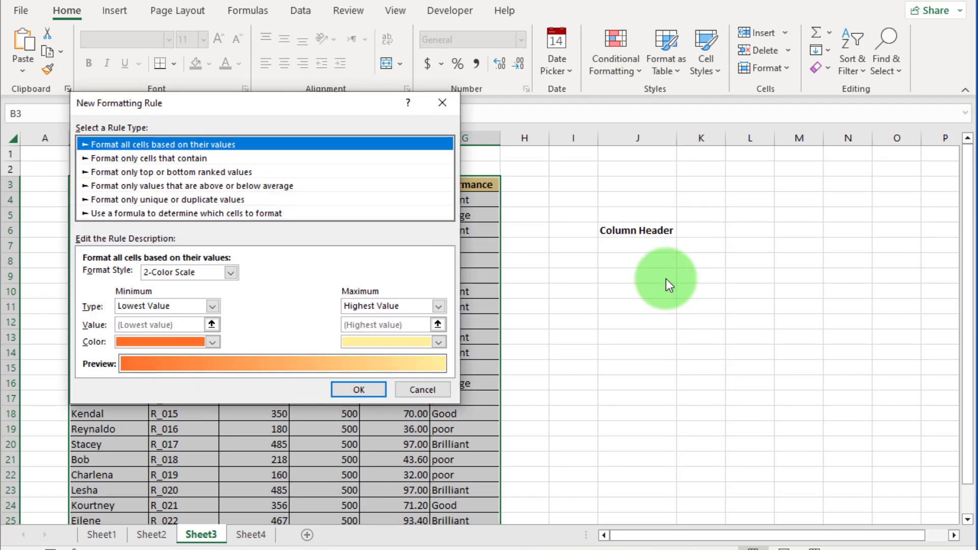
pyautogui.moveTo(251, 106); pyautogui.dragTo(362, 120)
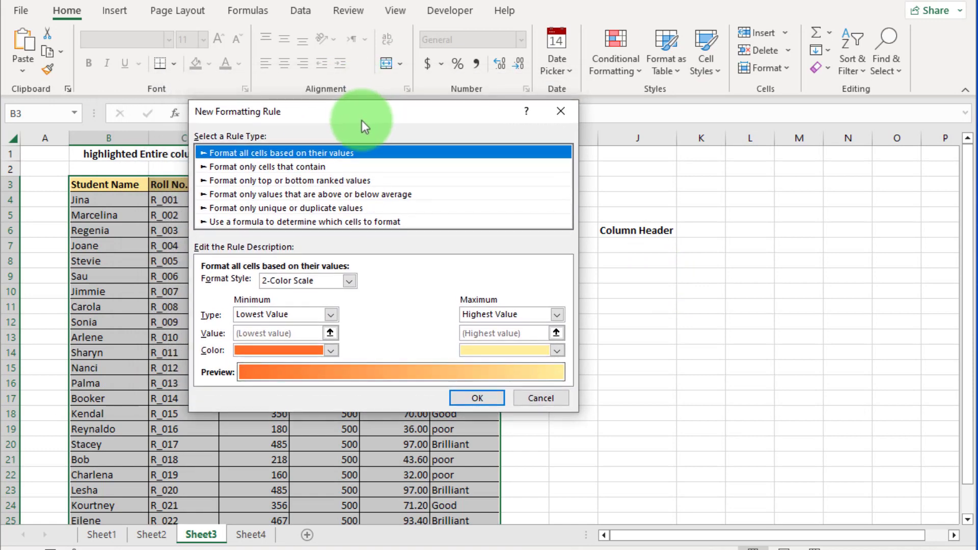
pyautogui.click(239, 222)
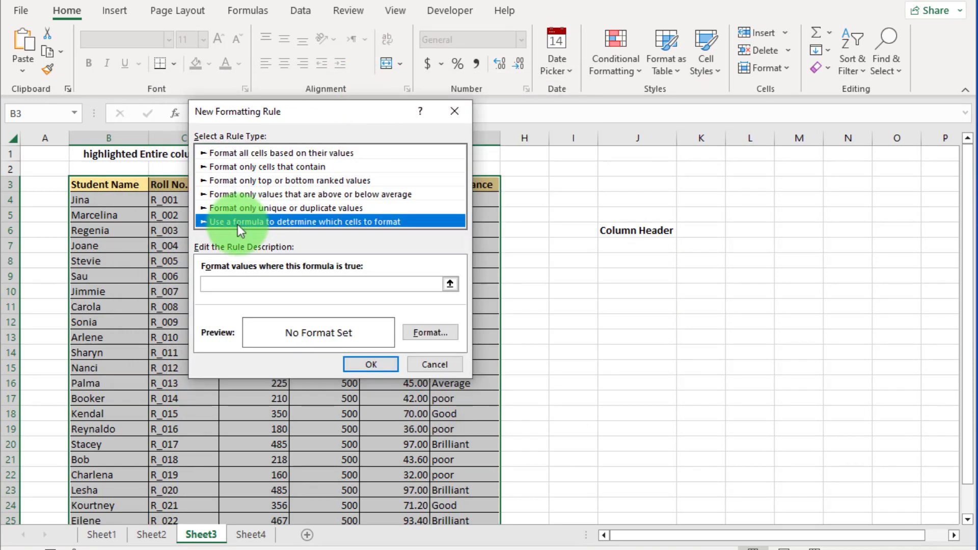
# Step: Enter =B$3=$J$7 as the rule's formula, locking only the row of B3 and fixing J7 absolutely
pyautogui.click(202, 285)
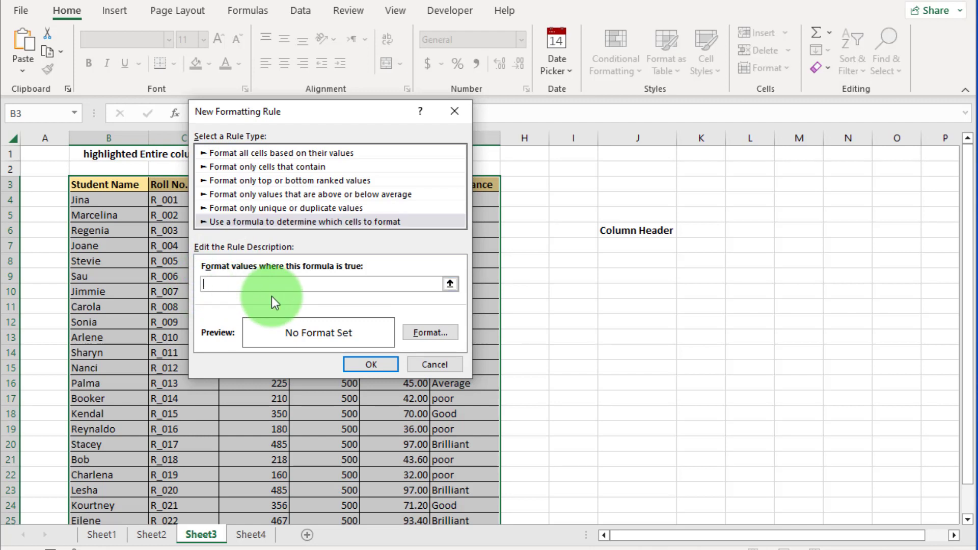
pyautogui.click(114, 185)
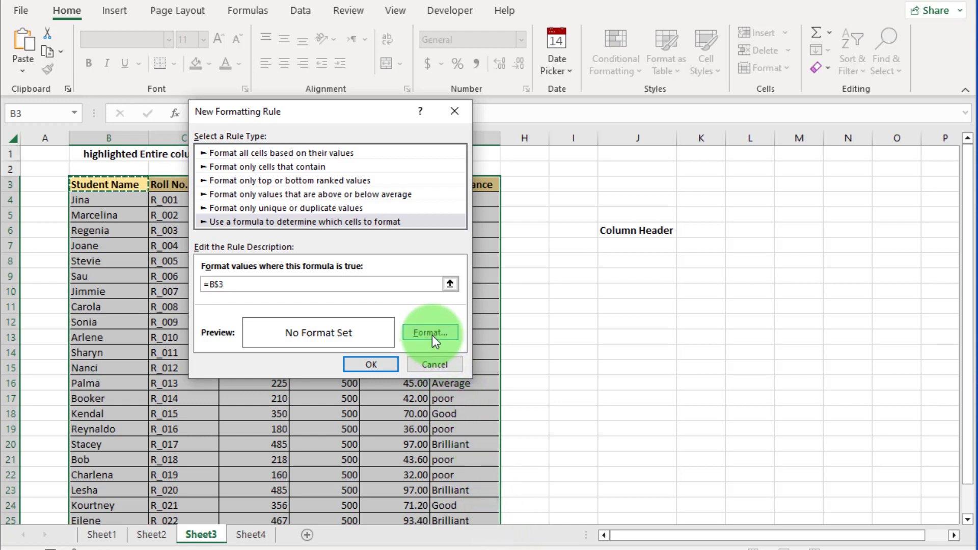
pyautogui.write('=')
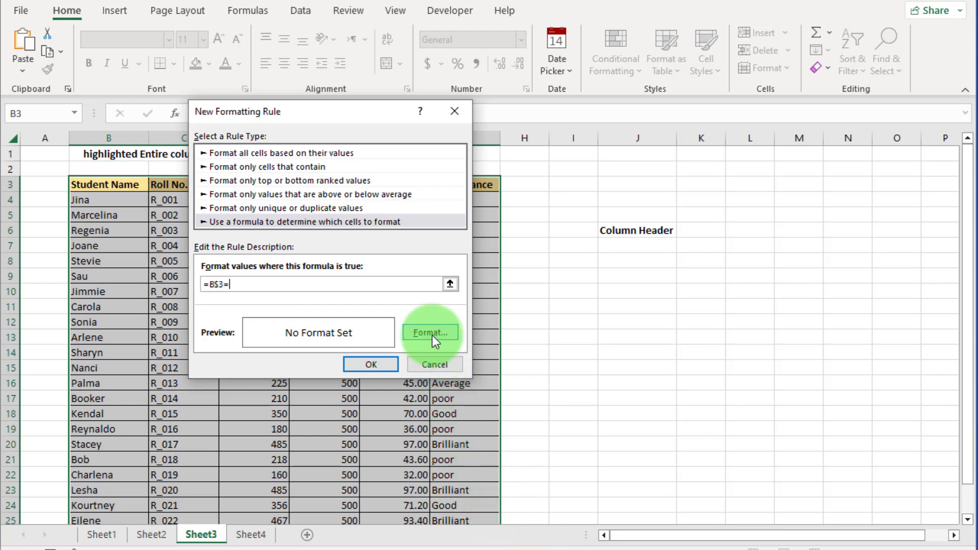
pyautogui.click(635, 245)
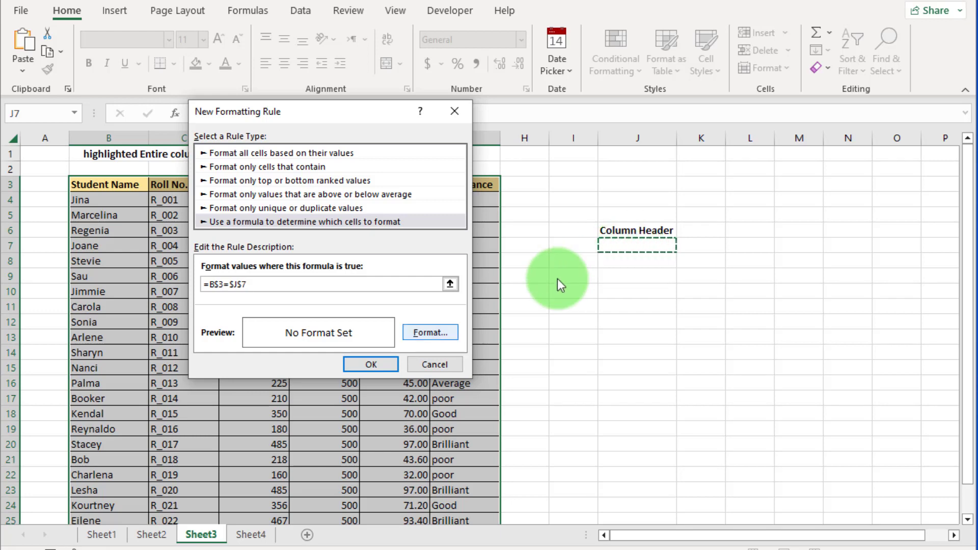
# Step: Give the rule a solid green fill and apply it to the student table
pyautogui.click(430, 333)
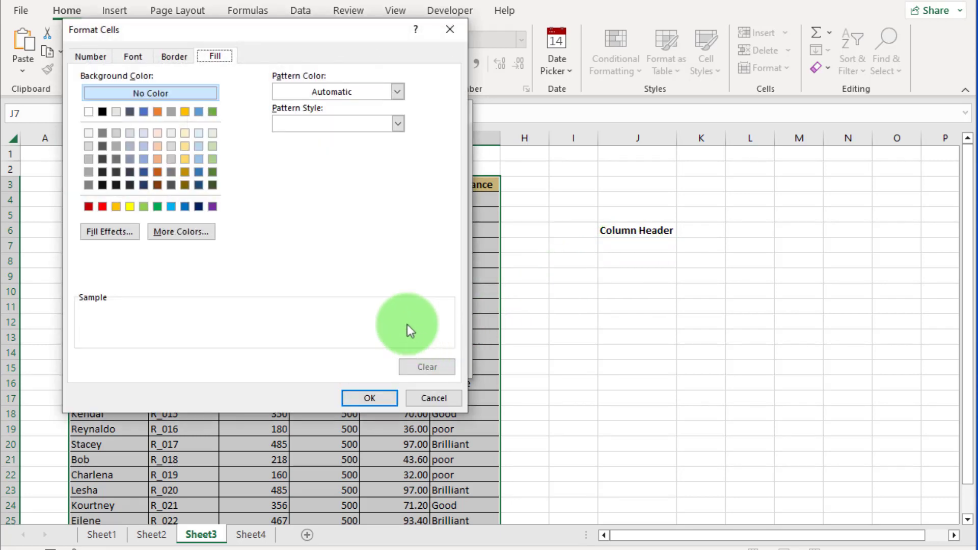
pyautogui.click(157, 206)
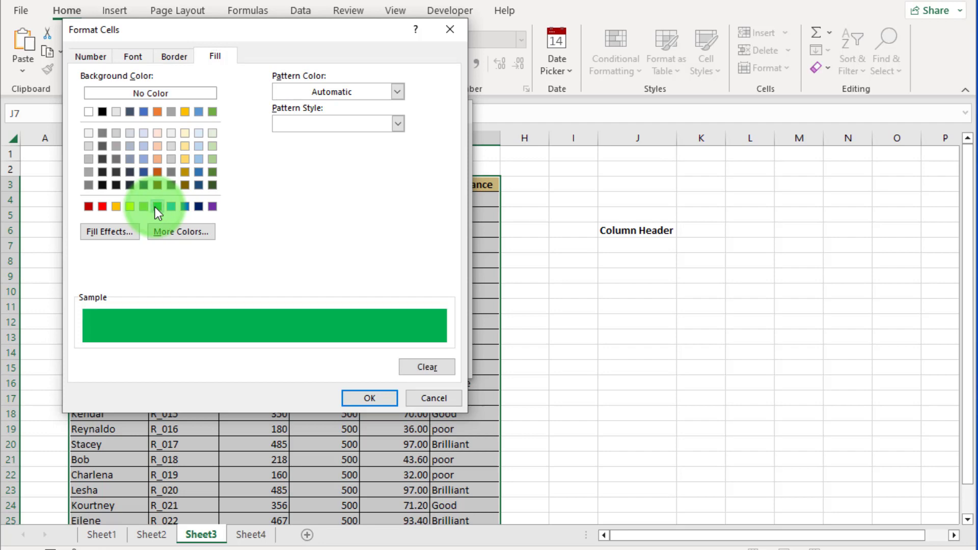
pyautogui.click(378, 397)
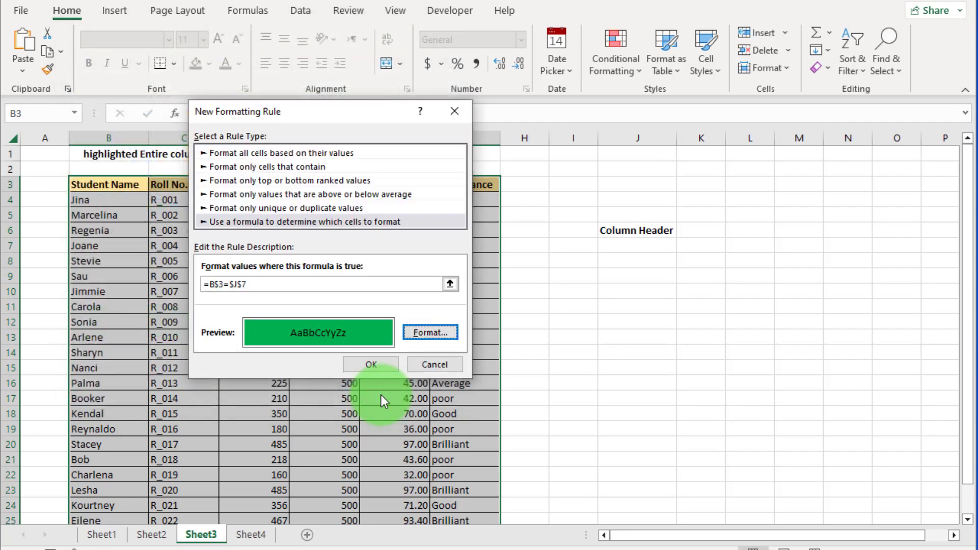
pyautogui.click(369, 366)
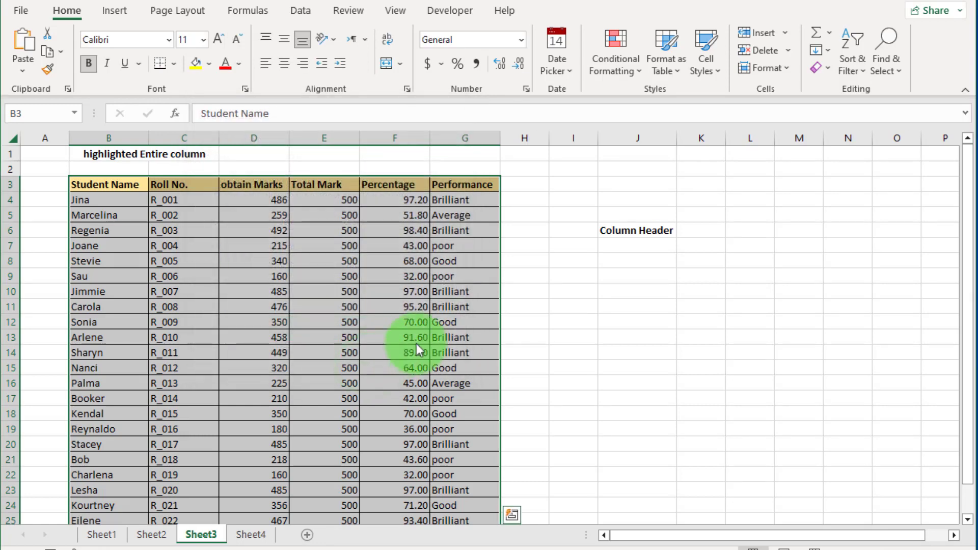
# Step: Choose Student Name in J7 and check the highlighting of that column down to the table's last row
pyautogui.click(631, 248)
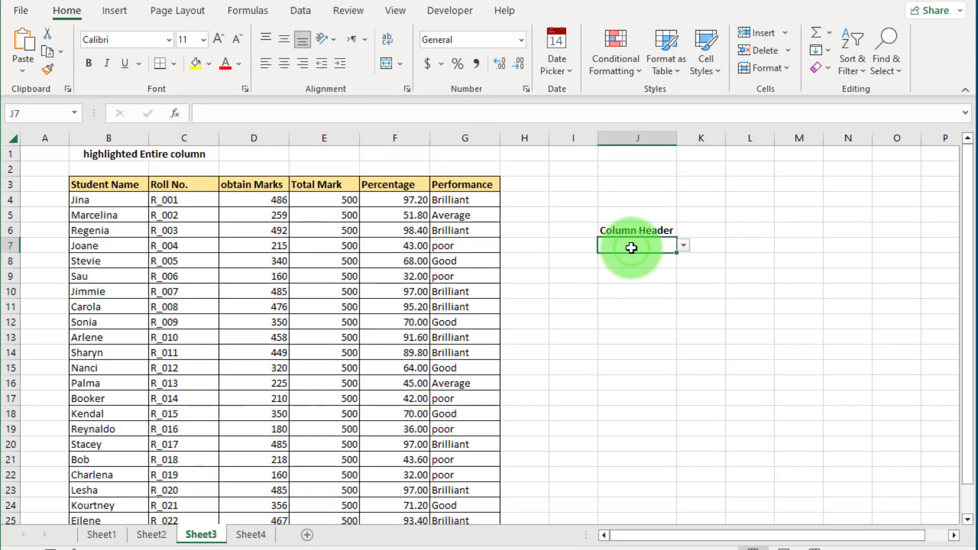
pyautogui.click(683, 246)
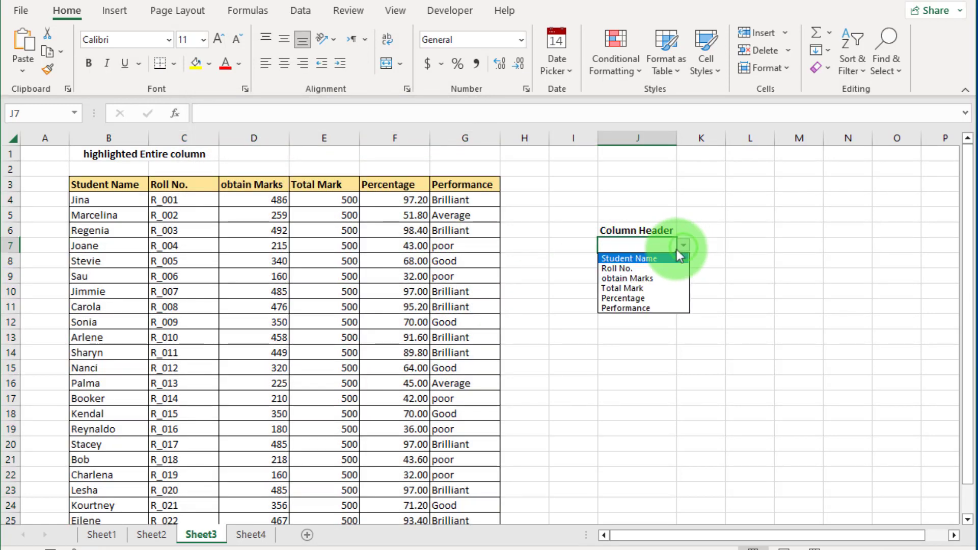
pyautogui.click(644, 258)
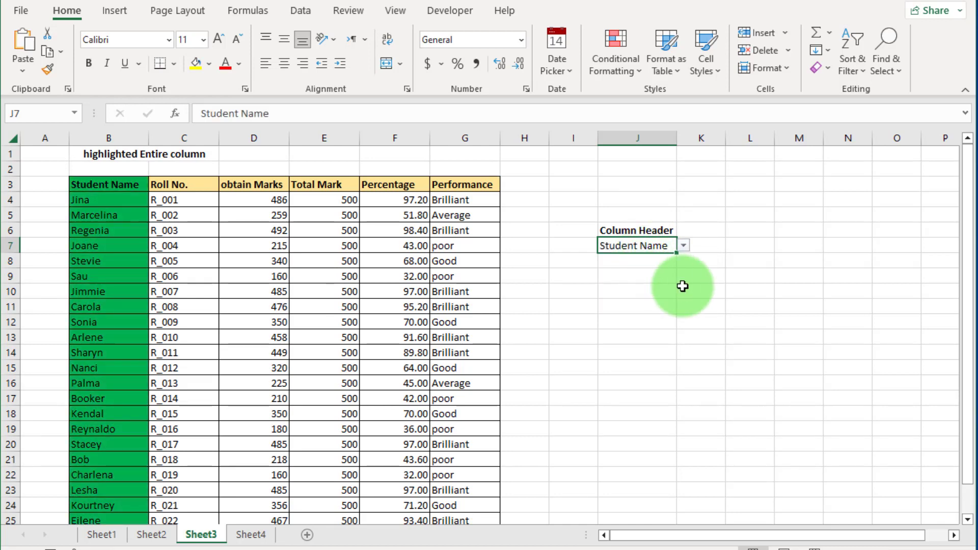
pyautogui.scroll(-1, 564, 365)
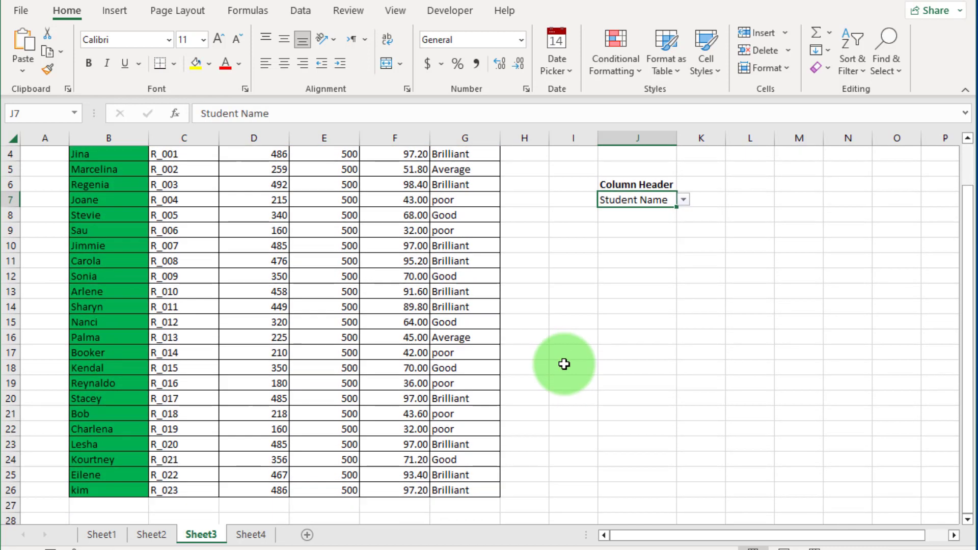
pyautogui.scroll(1, 563, 365)
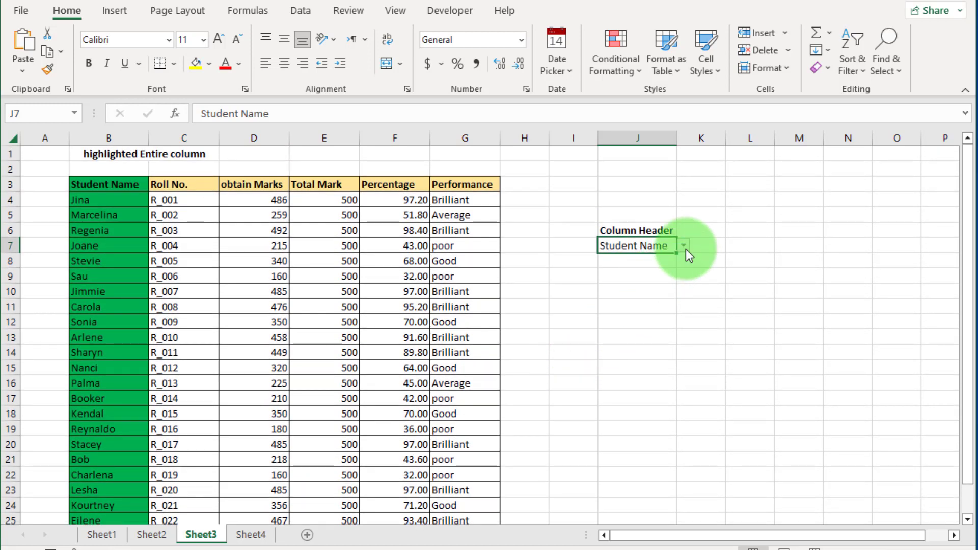
# Step: Test the column highlighting by choosing Roll No., obtain Marks and Total Mark one after another in J7
pyautogui.click(686, 248)
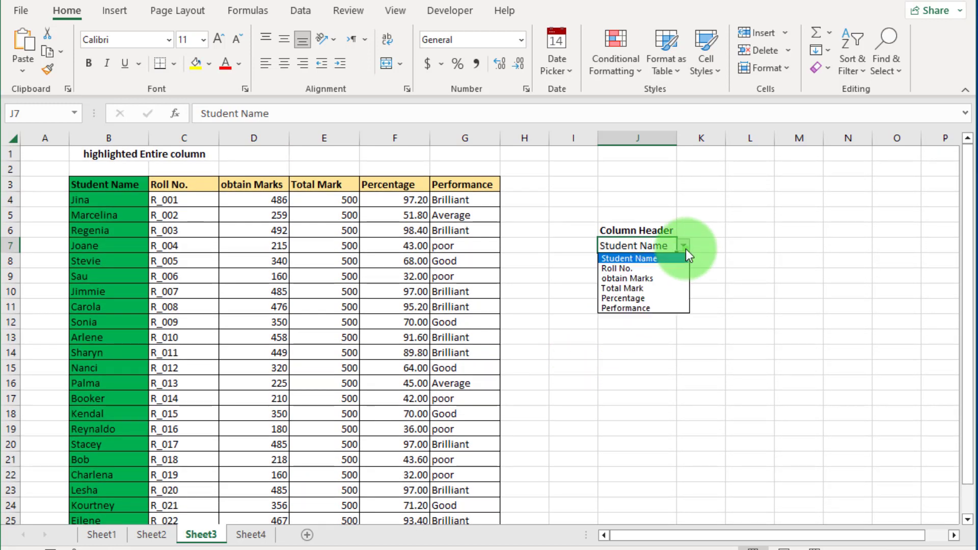
pyautogui.click(630, 270)
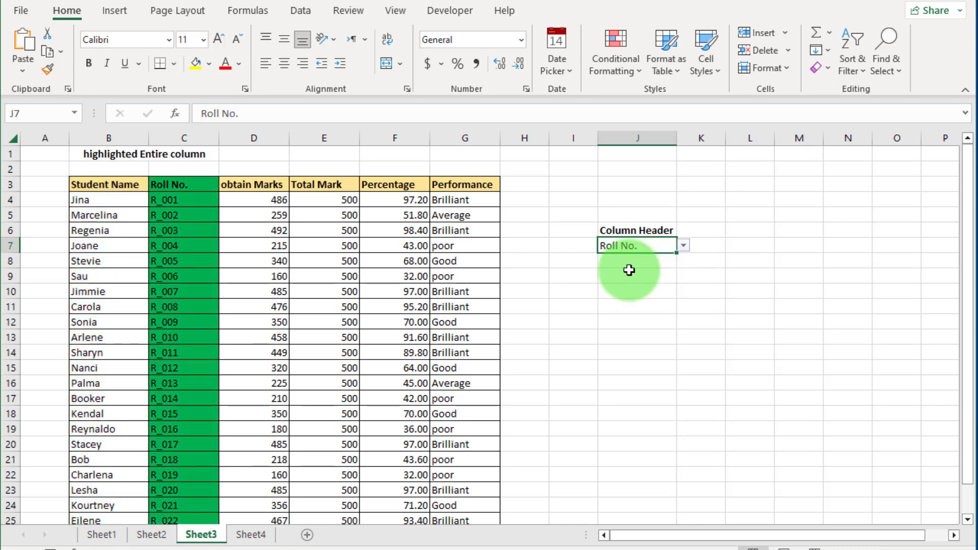
pyautogui.click(681, 248)
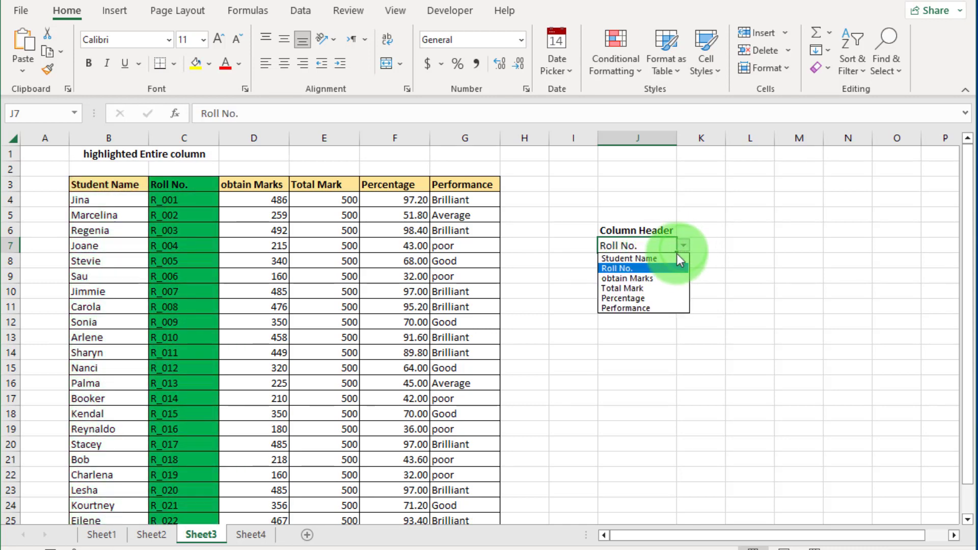
pyautogui.click(646, 277)
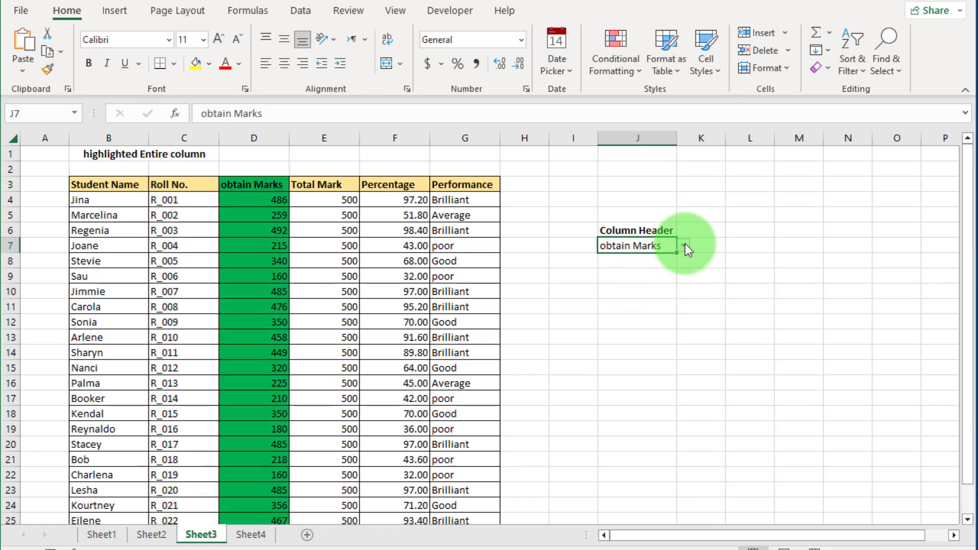
pyautogui.click(685, 245)
pyautogui.click(648, 287)
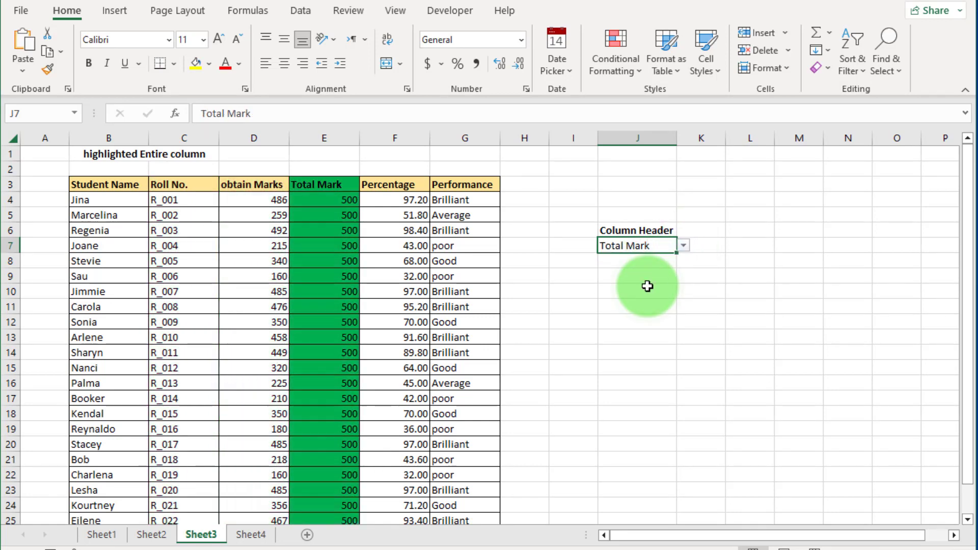
# Step: Test the remaining headers Percentage and Performance in J7, then set it back to Student Name
pyautogui.click(684, 247)
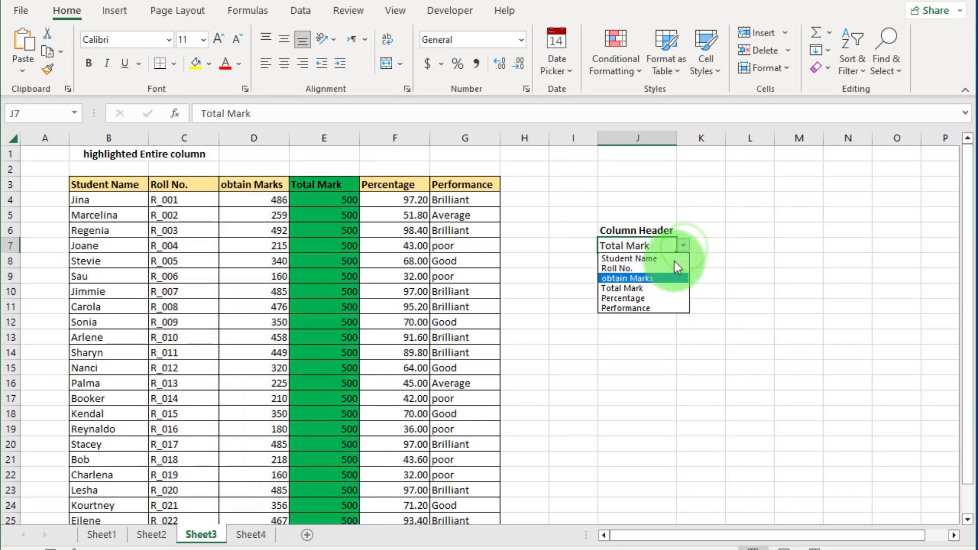
pyautogui.click(647, 297)
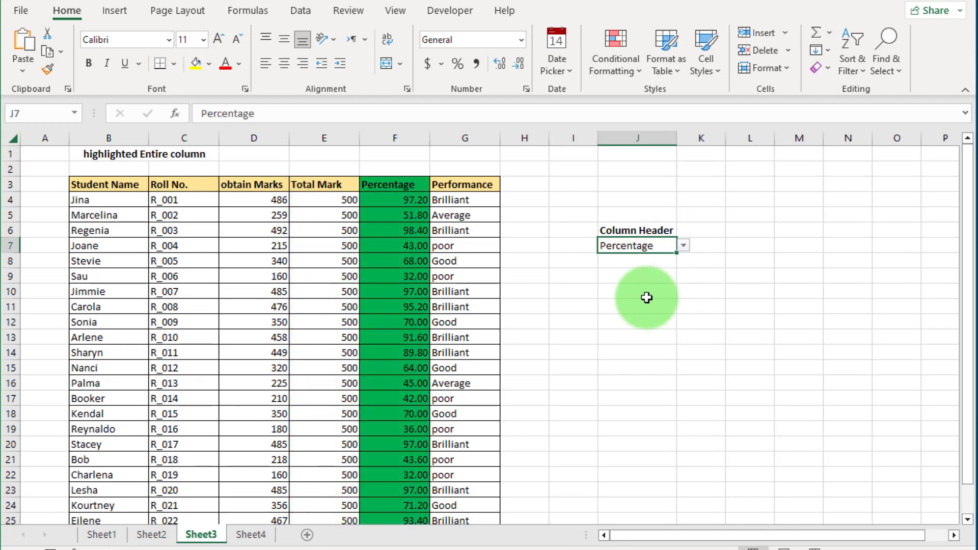
pyautogui.click(686, 247)
pyautogui.click(648, 305)
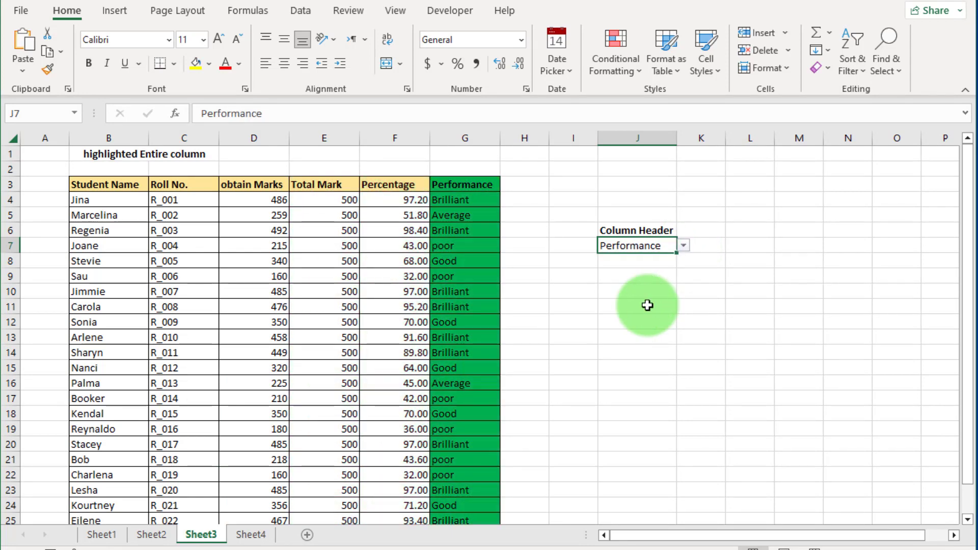
pyautogui.click(684, 247)
pyautogui.click(643, 260)
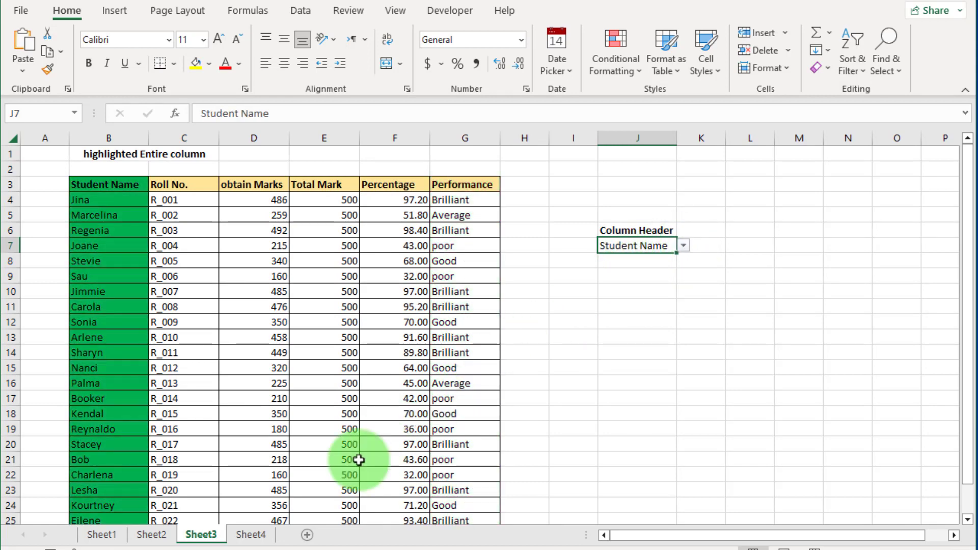
# Step: On Sheet4, try the row highlighting by choosing the students from rows 4 and 5 in J5
pyautogui.click(251, 535)
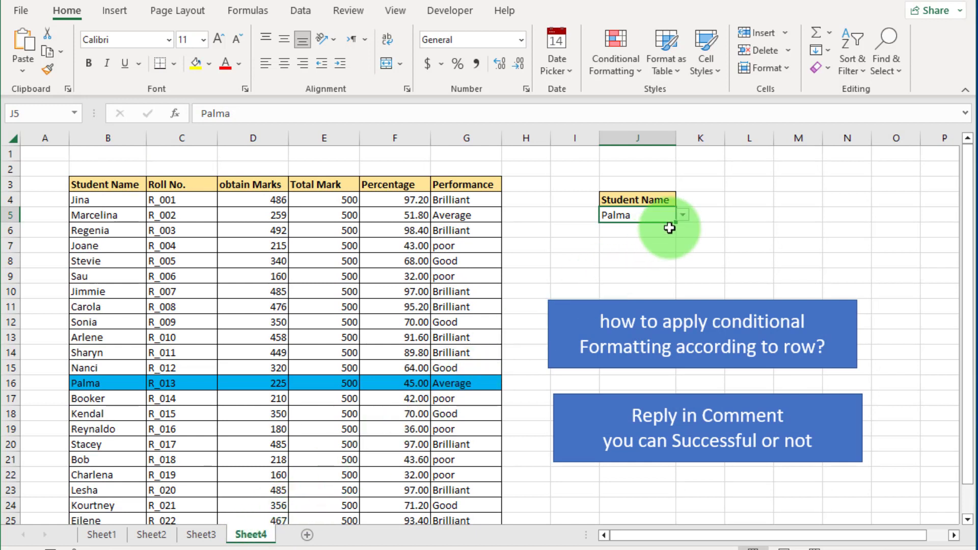
pyautogui.click(683, 215)
pyautogui.moveTo(680, 261); pyautogui.dragTo(677, 232)
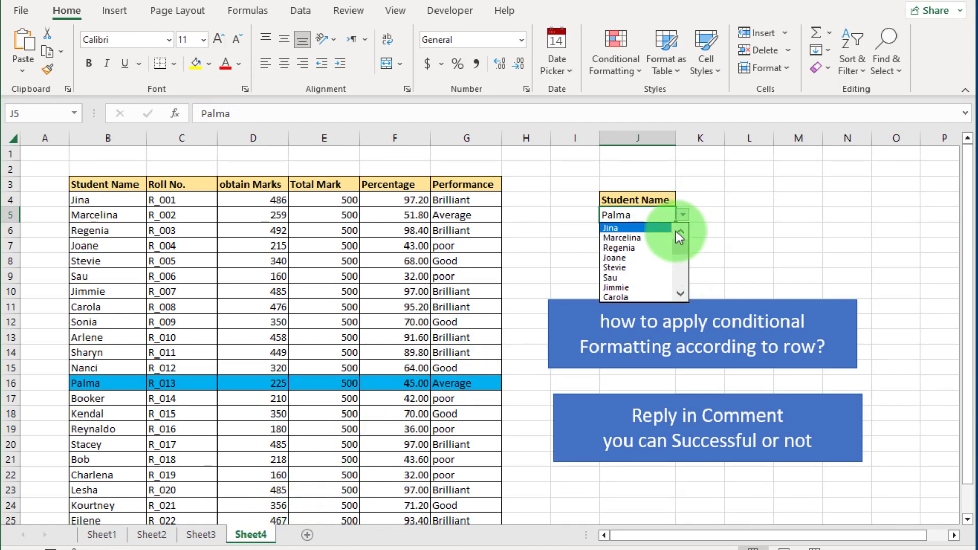
pyautogui.click(623, 229)
pyautogui.click(683, 215)
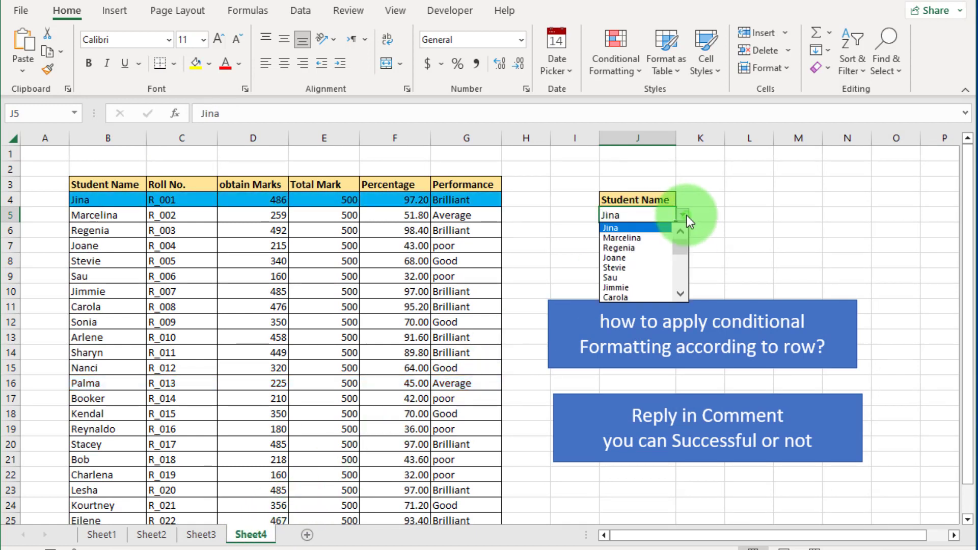
pyautogui.click(652, 238)
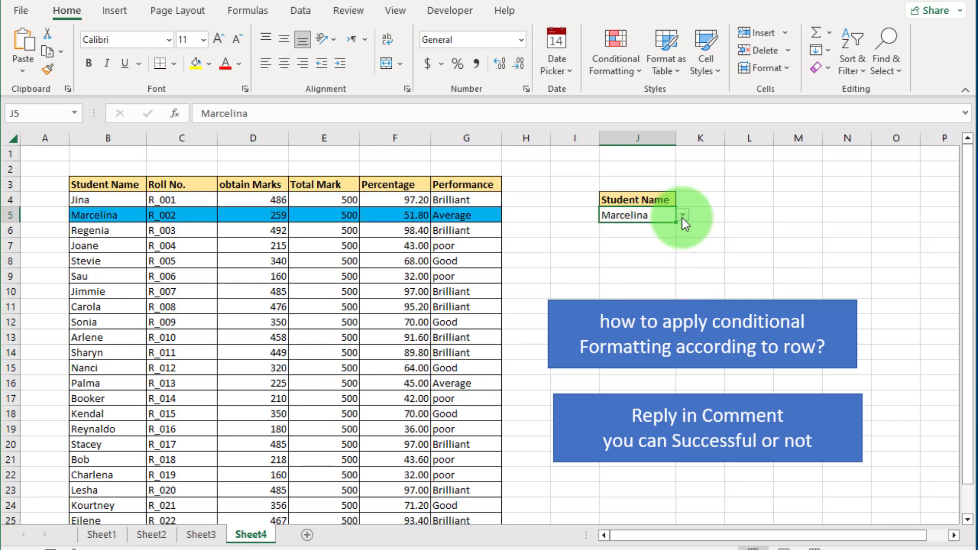
# Step: Choose the students from rows 6, 7 and 10 one after another in J5 to check the row highlighting
pyautogui.click(682, 216)
pyautogui.click(640, 238)
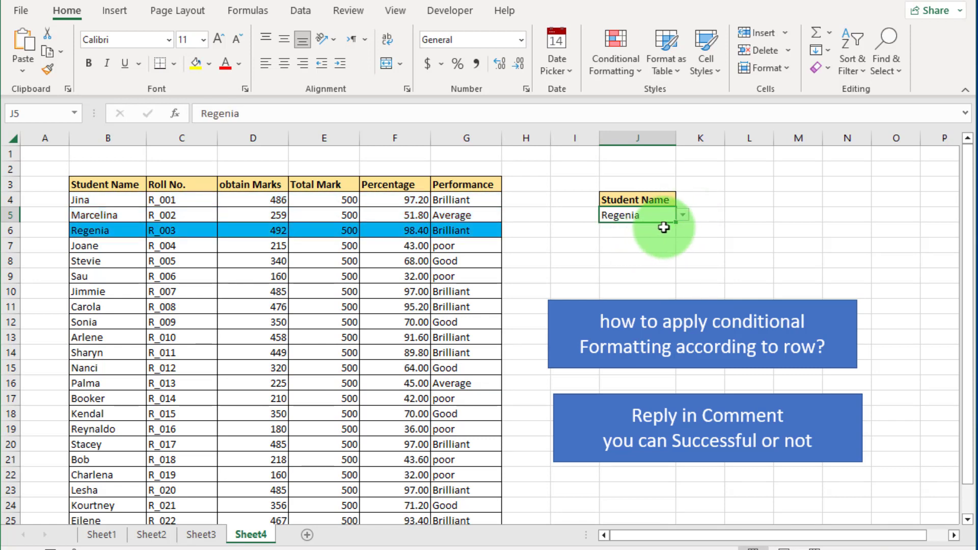
pyautogui.click(688, 216)
pyautogui.click(647, 240)
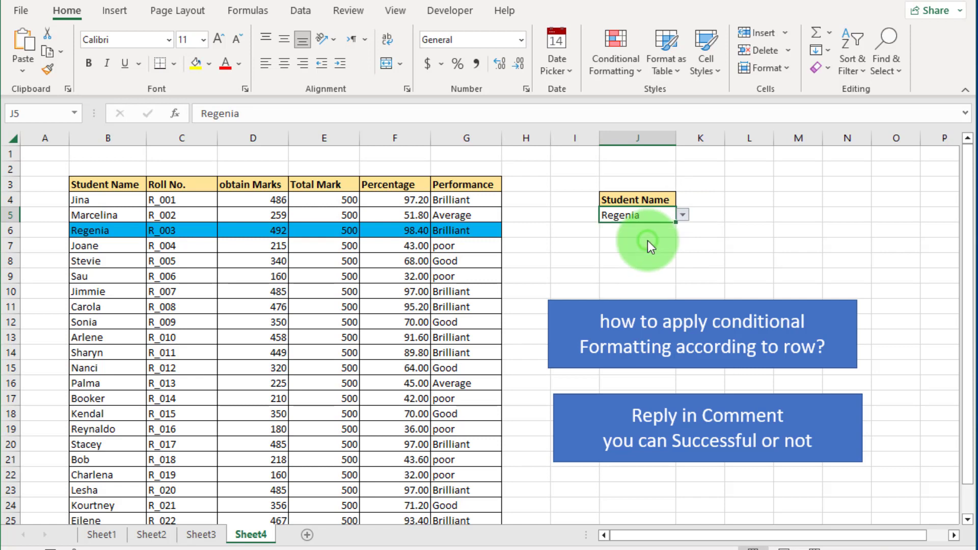
pyautogui.click(682, 215)
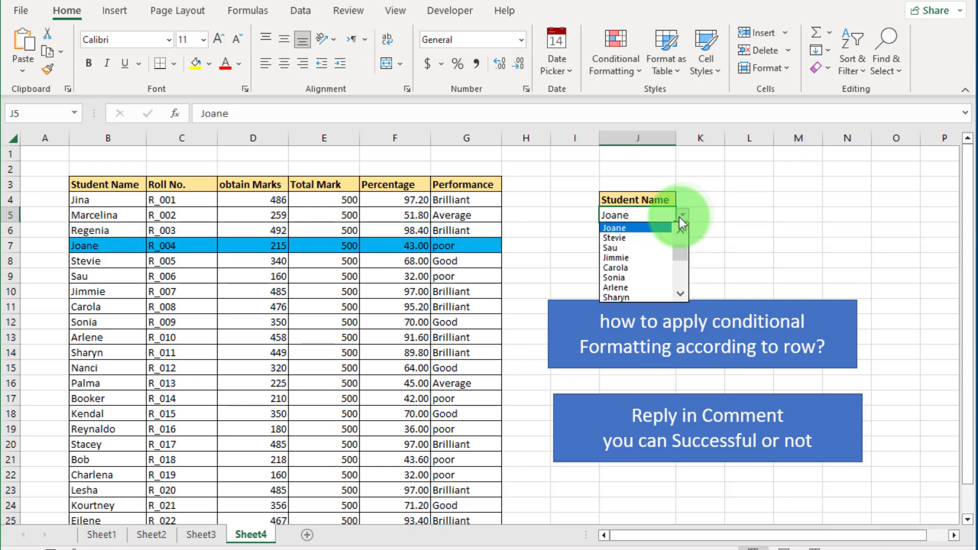
pyautogui.click(635, 256)
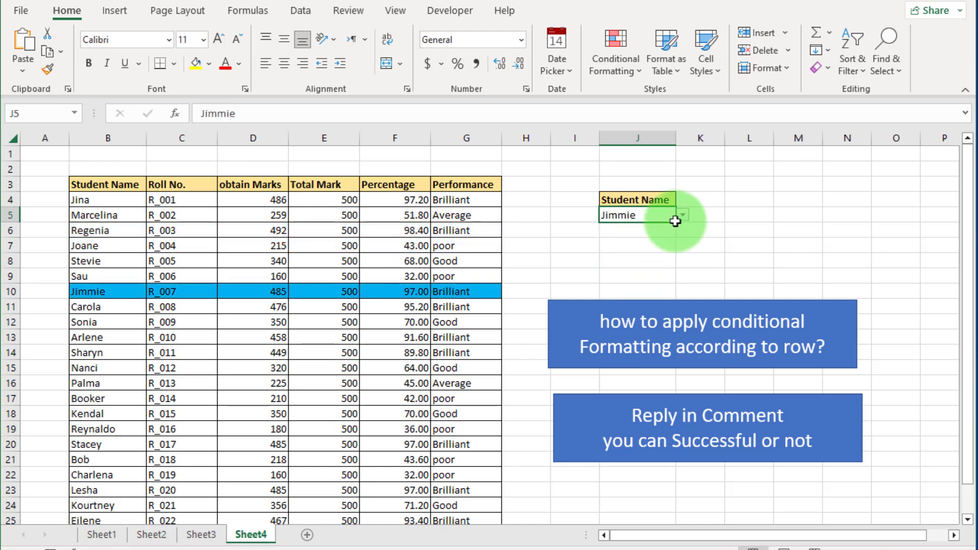
# Step: Check the row highlighting further down the table by choosing the students from rows 14, 17 and 22 in J5
pyautogui.click(684, 216)
pyautogui.click(649, 263)
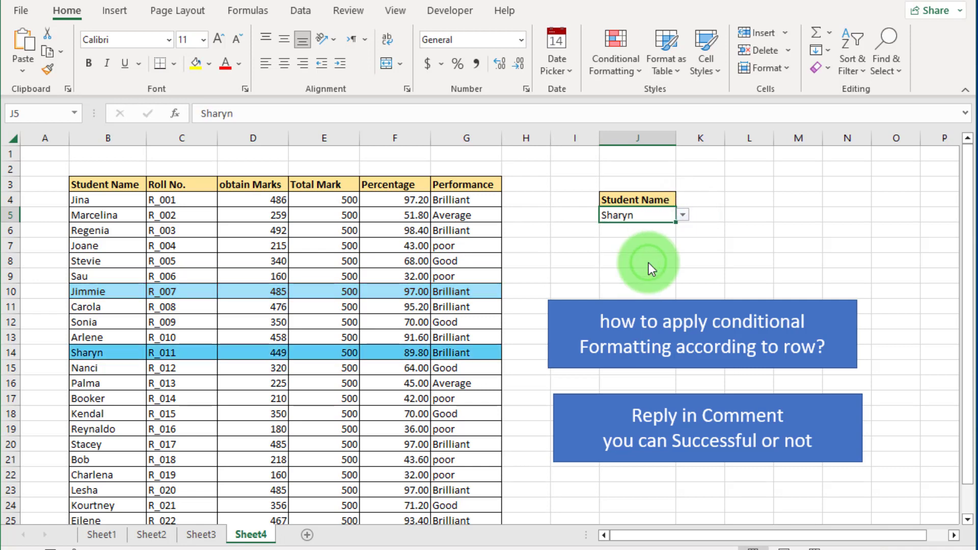
pyautogui.click(683, 215)
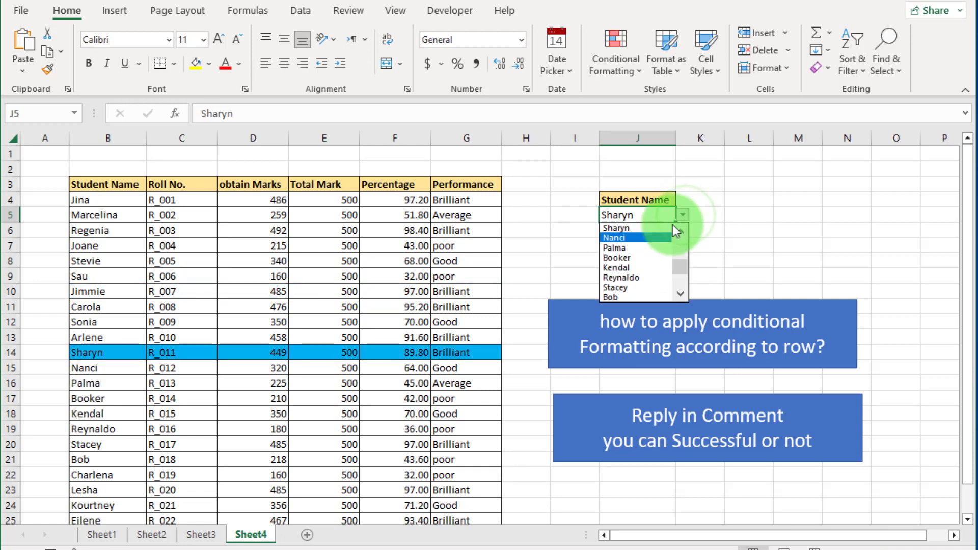
pyautogui.click(625, 256)
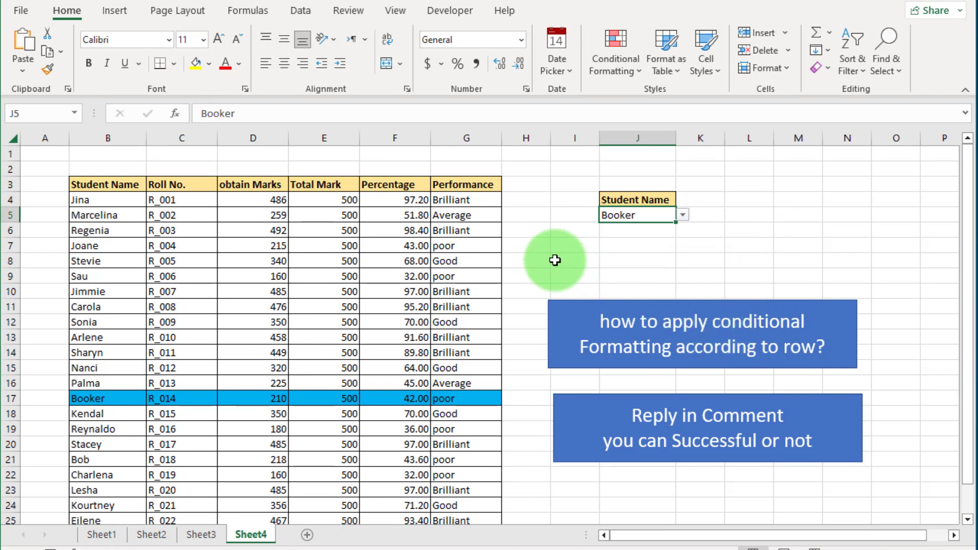
pyautogui.click(682, 215)
pyautogui.click(647, 281)
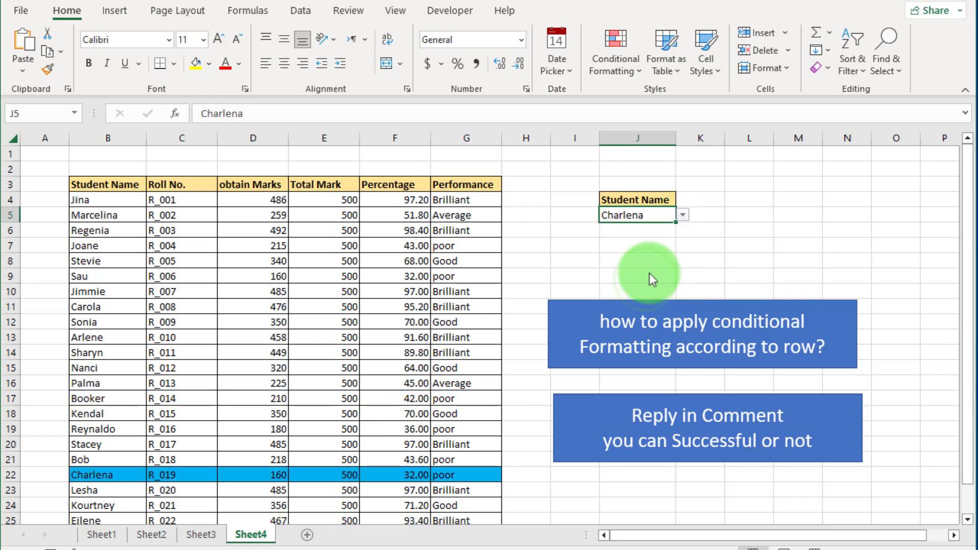